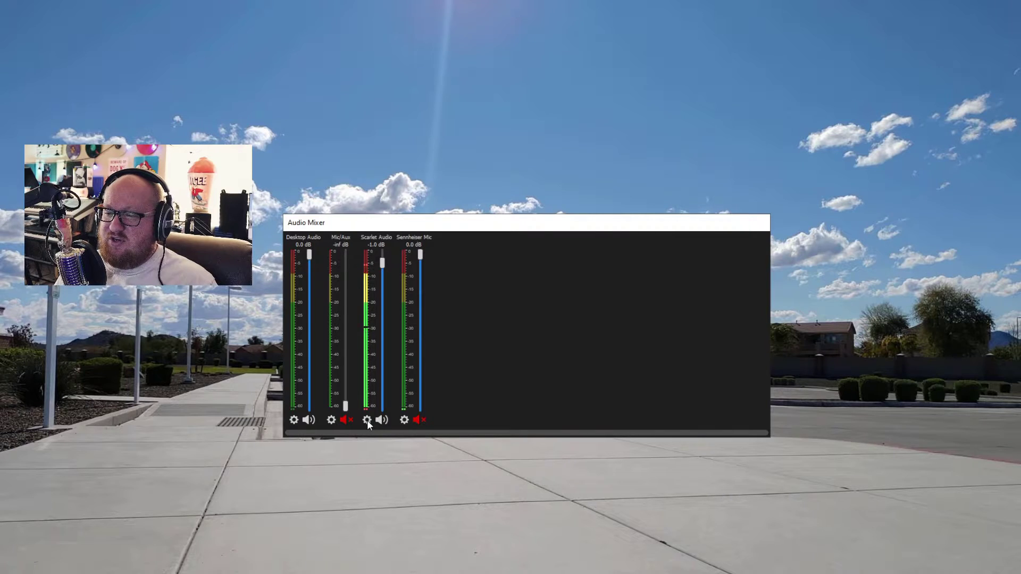
Lock the Scarlet Audio source's volume and unlock it again.
left_click(367, 420)
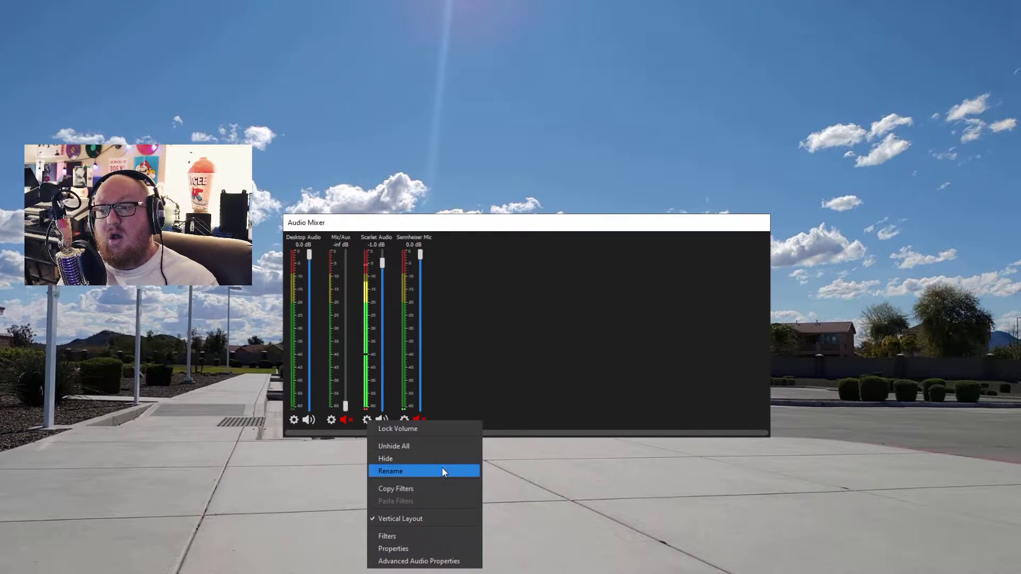
left_click(430, 429)
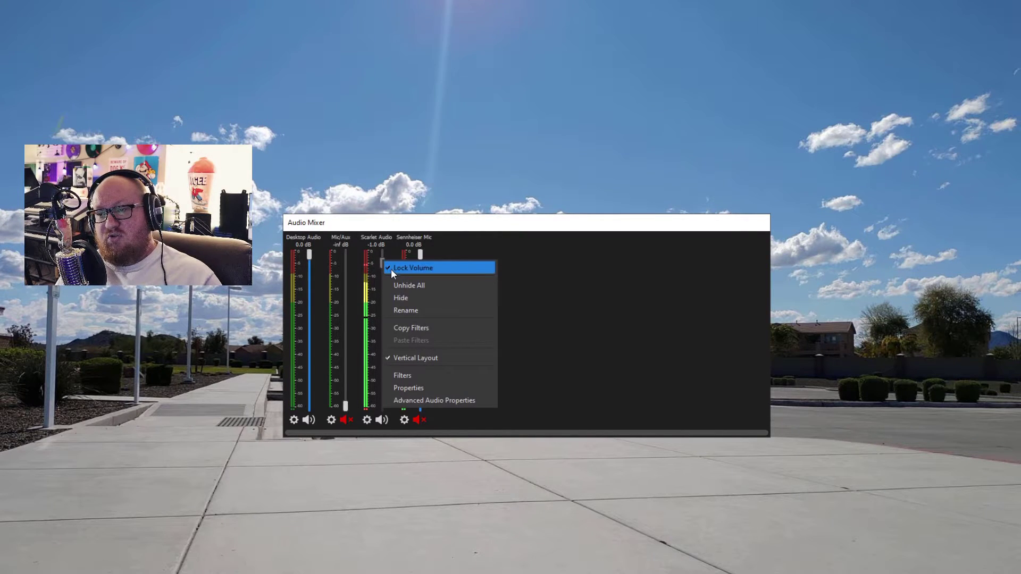
left_click(420, 268)
Open the Scarlet Audio source's filters, place the window clear of the mixer's level meters, and display the EQ filter's settings.
left_click(367, 420)
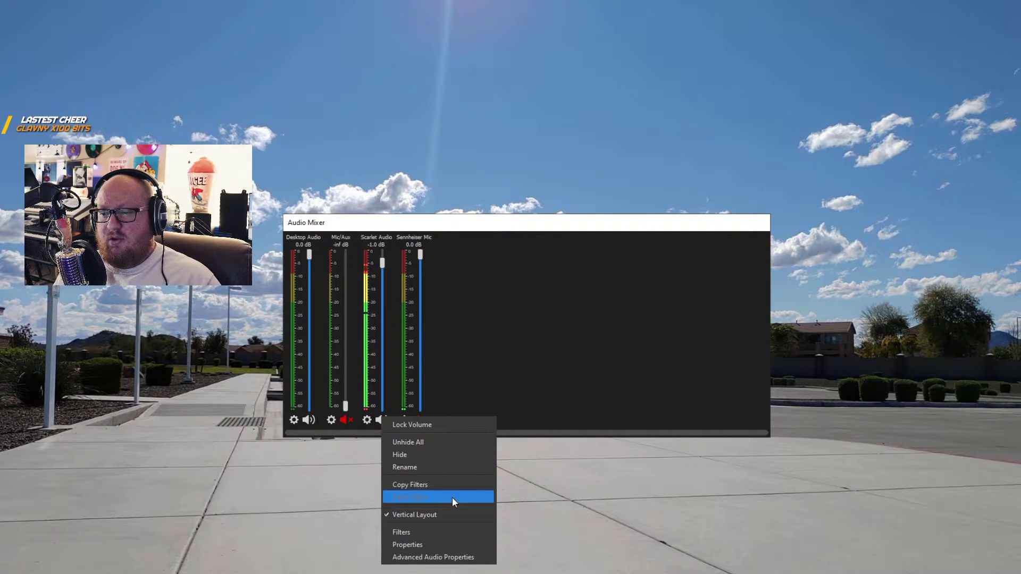
left_click(428, 484)
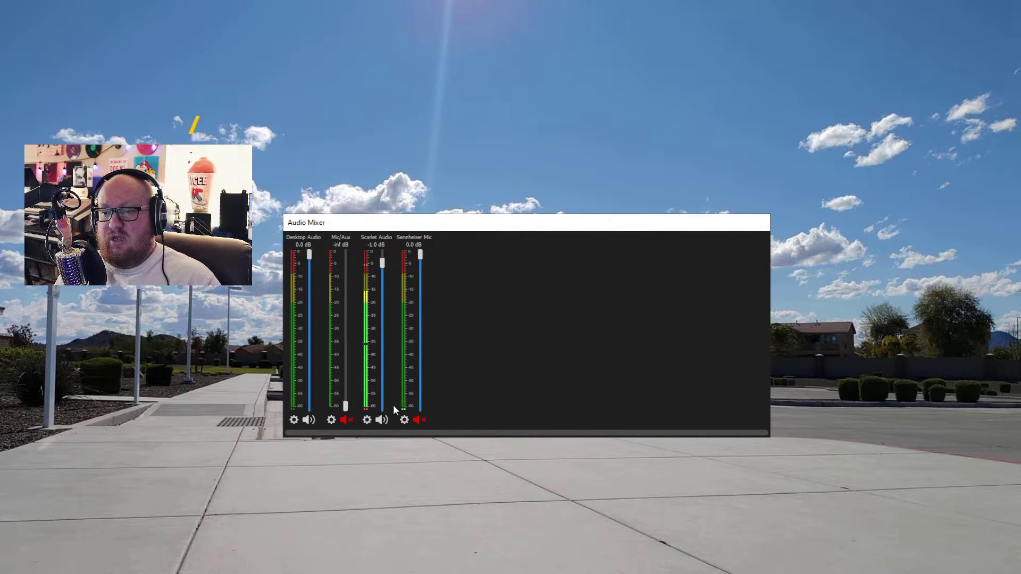
left_click(367, 419)
left_click(409, 534)
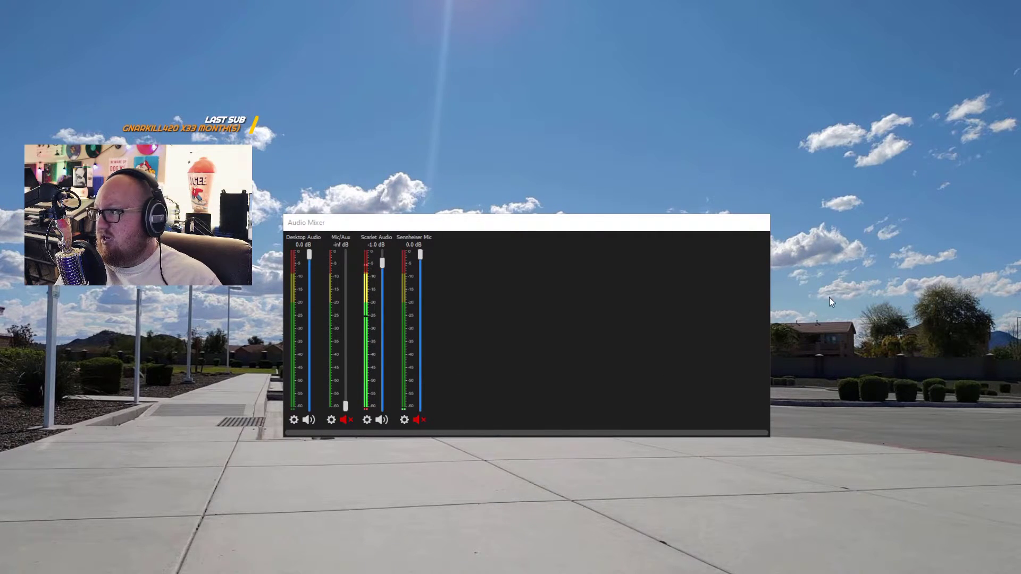
left_click_drag(531, 116, 580, 55)
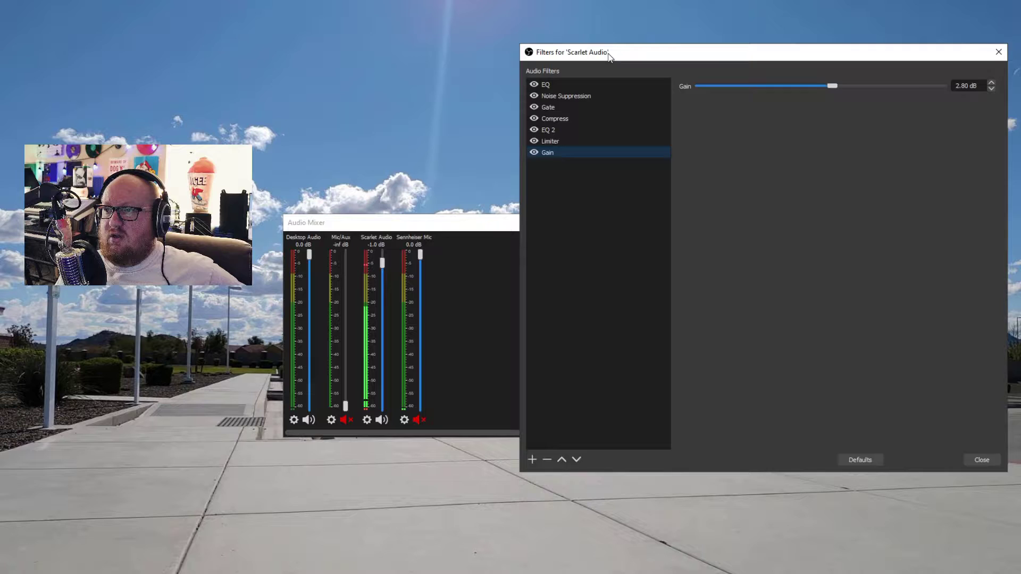
left_click_drag(608, 55, 651, 58)
left_click(610, 91)
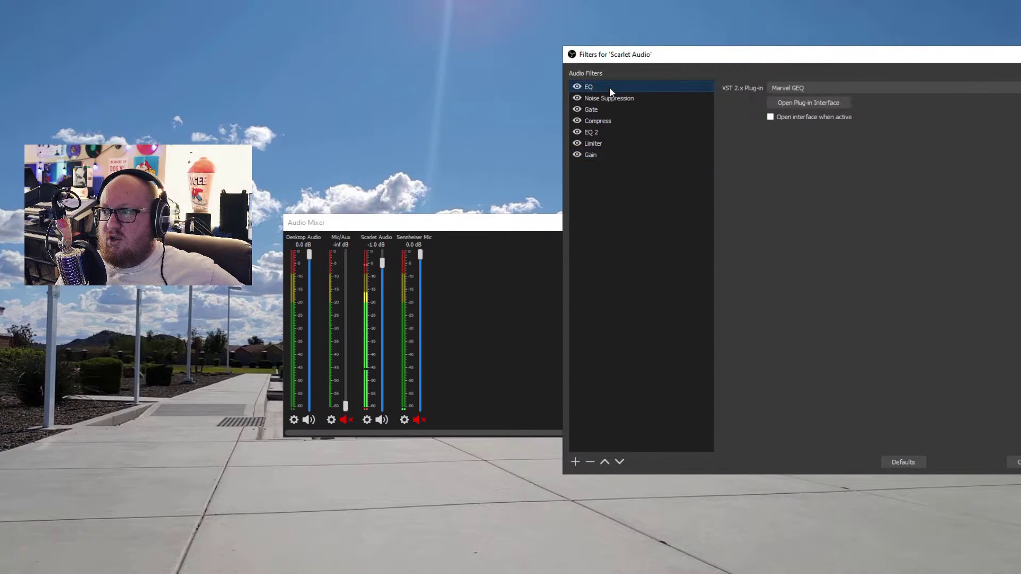
Copy the Scarlet Audio source's filters and view the paste option for the Sennheiser Mic without applying it.
left_click(480, 226)
right_click(381, 419)
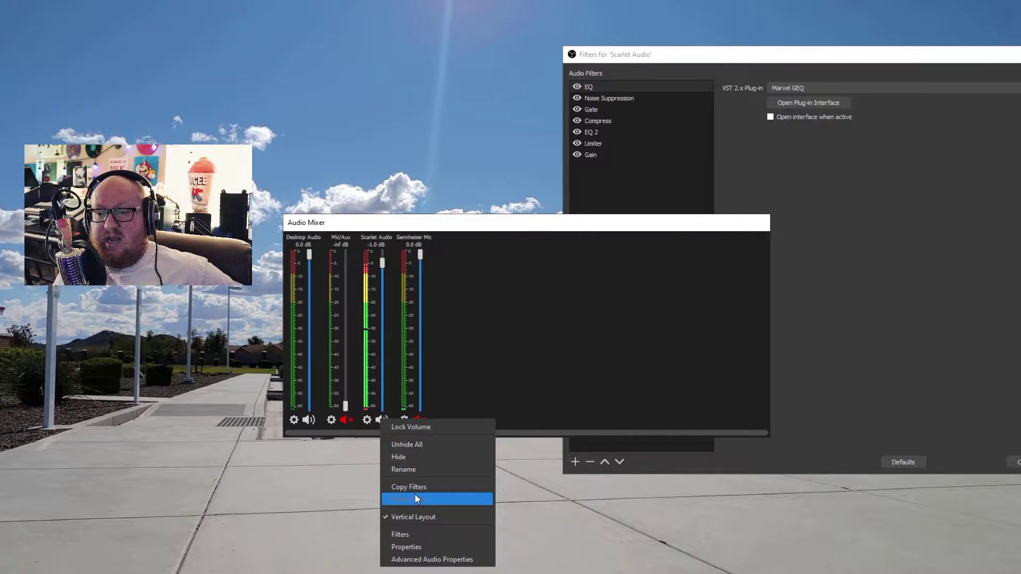
left_click(468, 352)
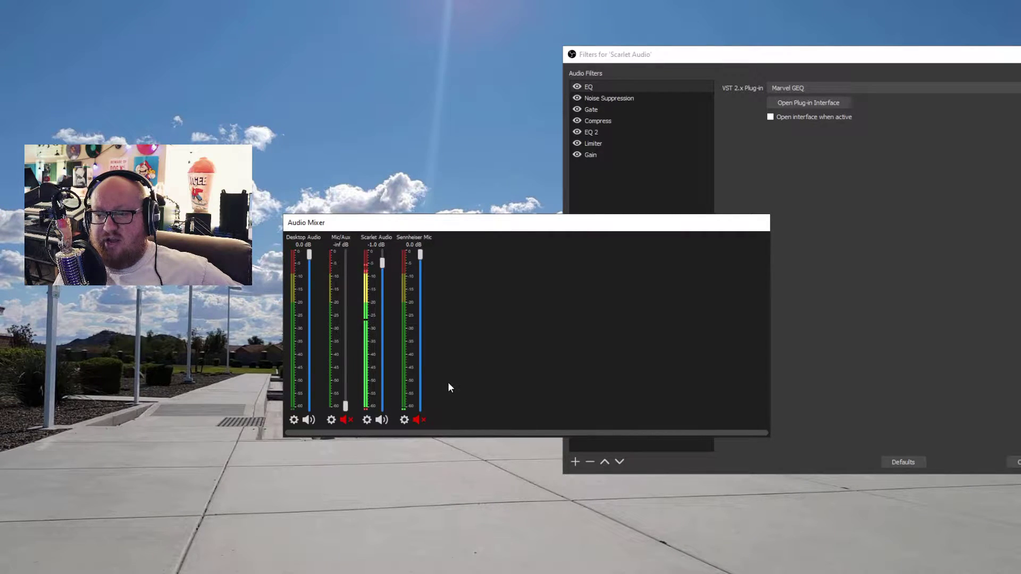
right_click(380, 420)
left_click(521, 367)
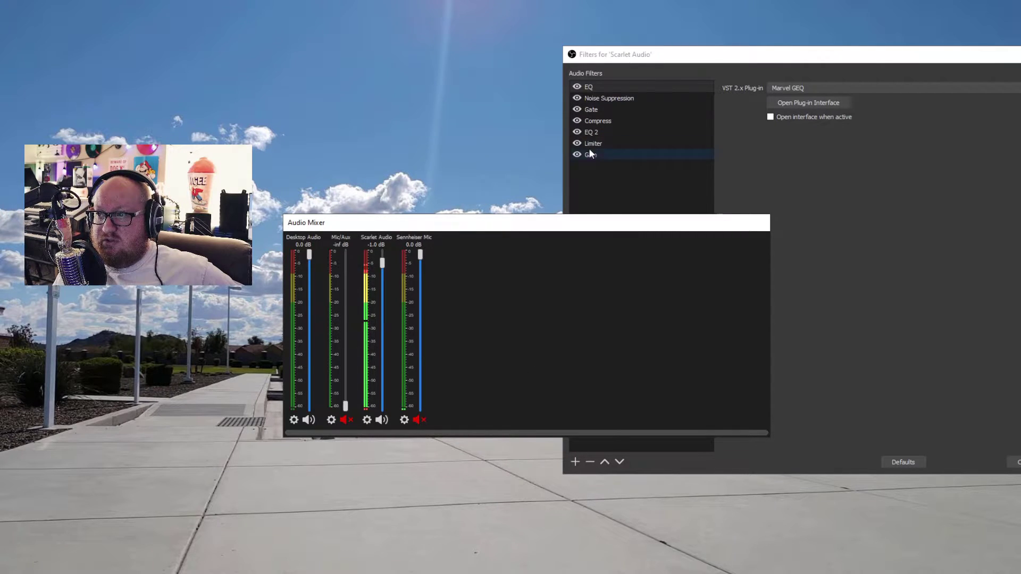
right_click(382, 420)
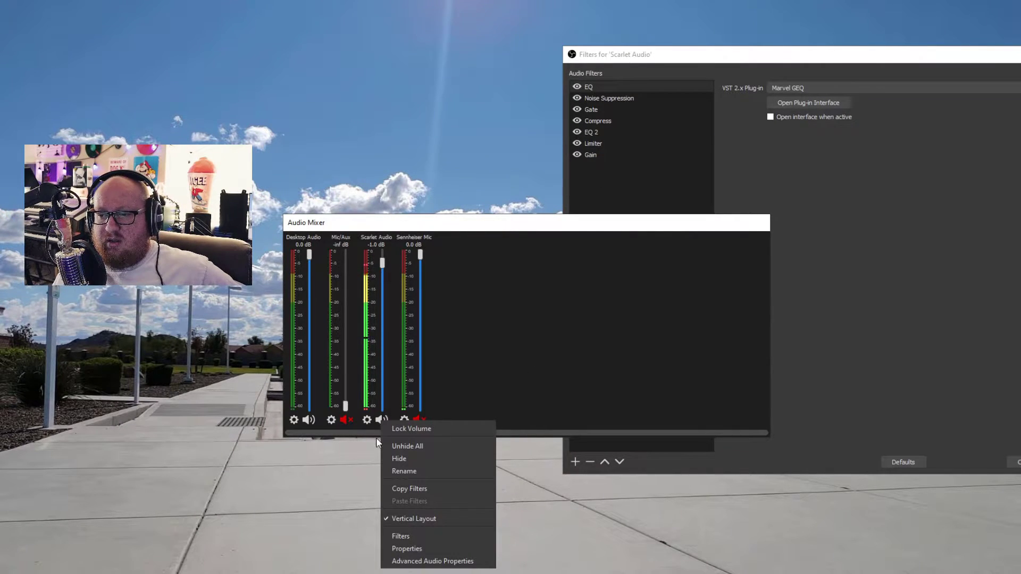
left_click(430, 489)
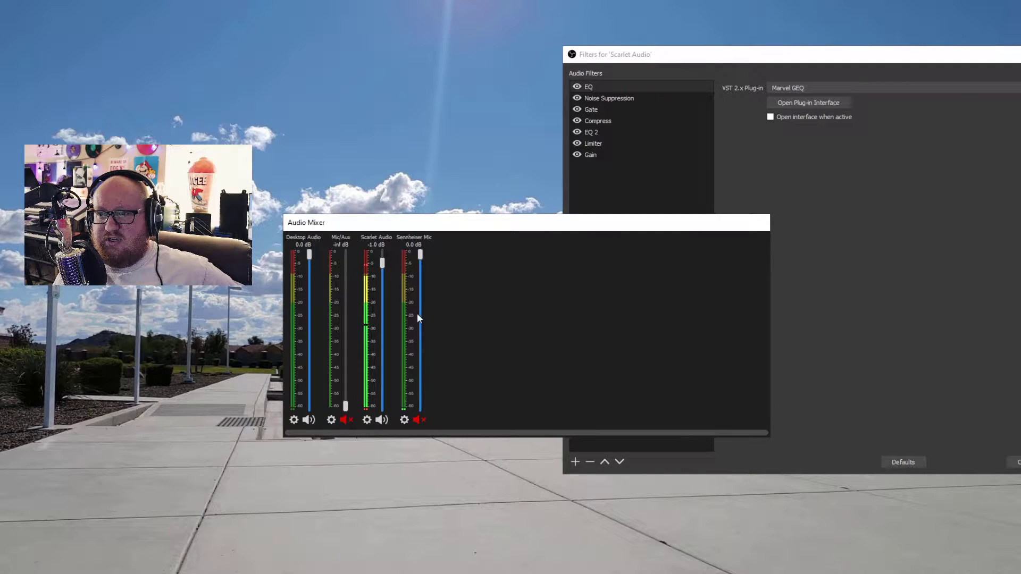
right_click(416, 419)
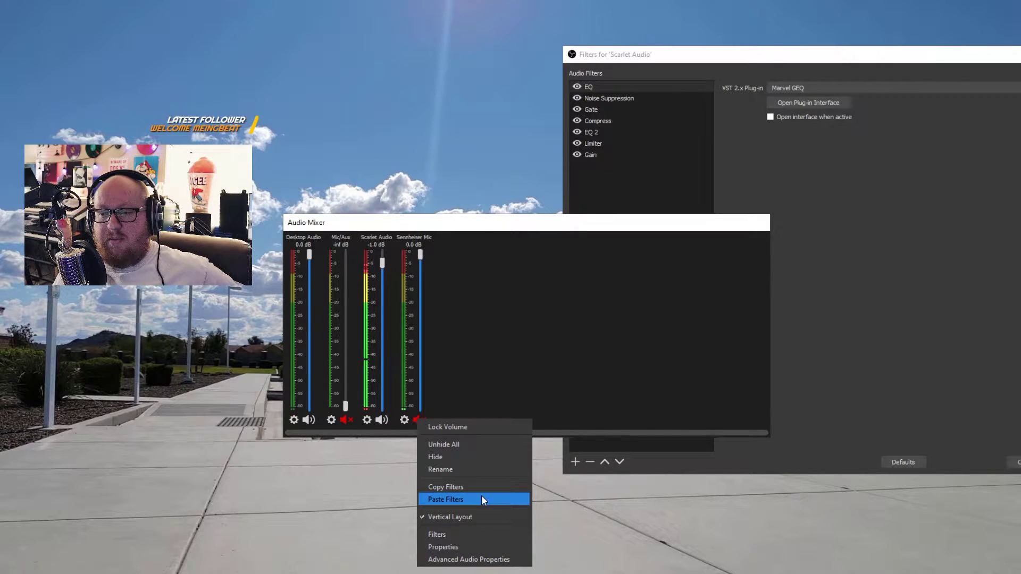
left_click(485, 363)
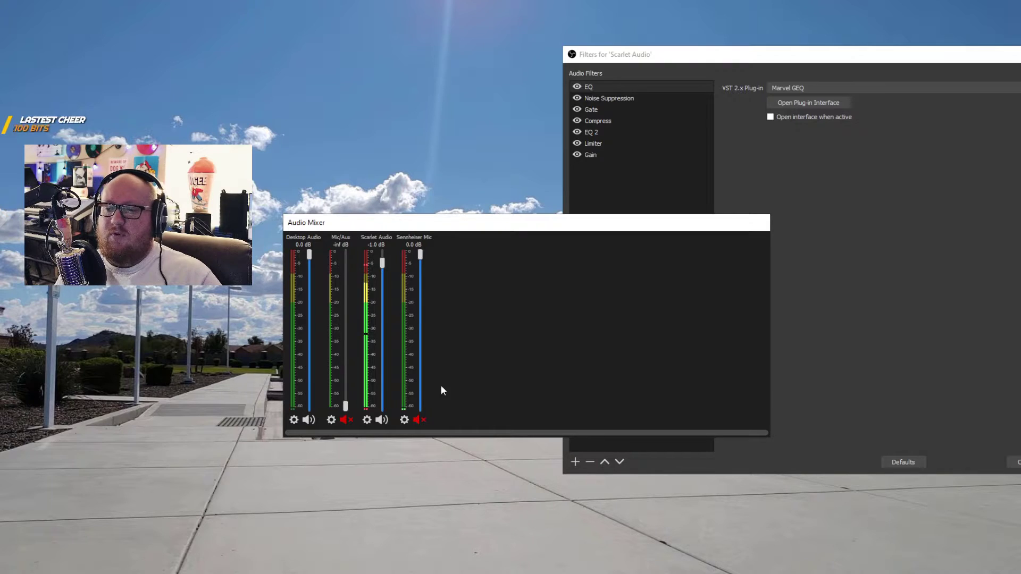
Switch the audio mixer to the horizontal layout and back to Vertical Layout.
right_click(385, 420)
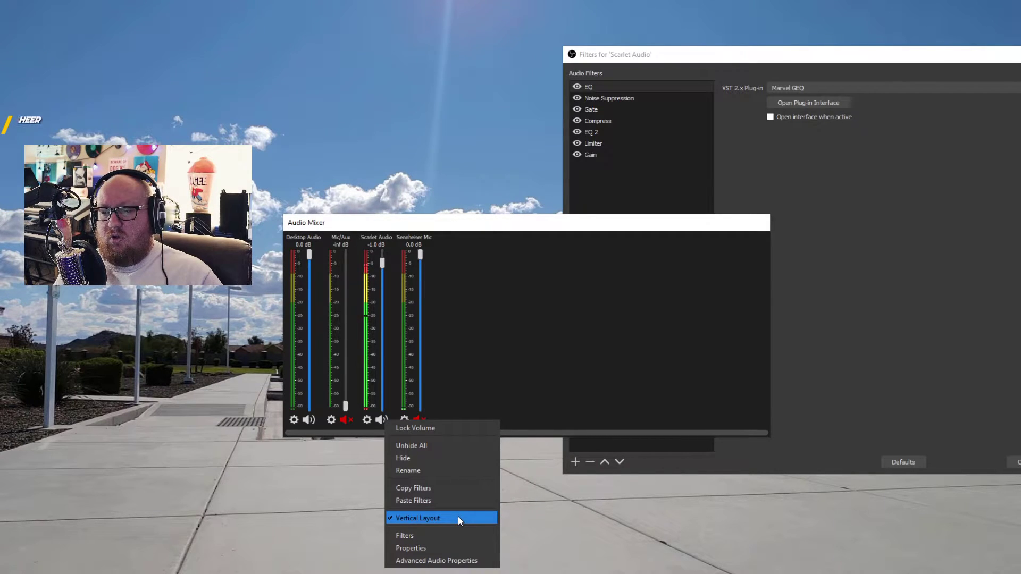
left_click(458, 516)
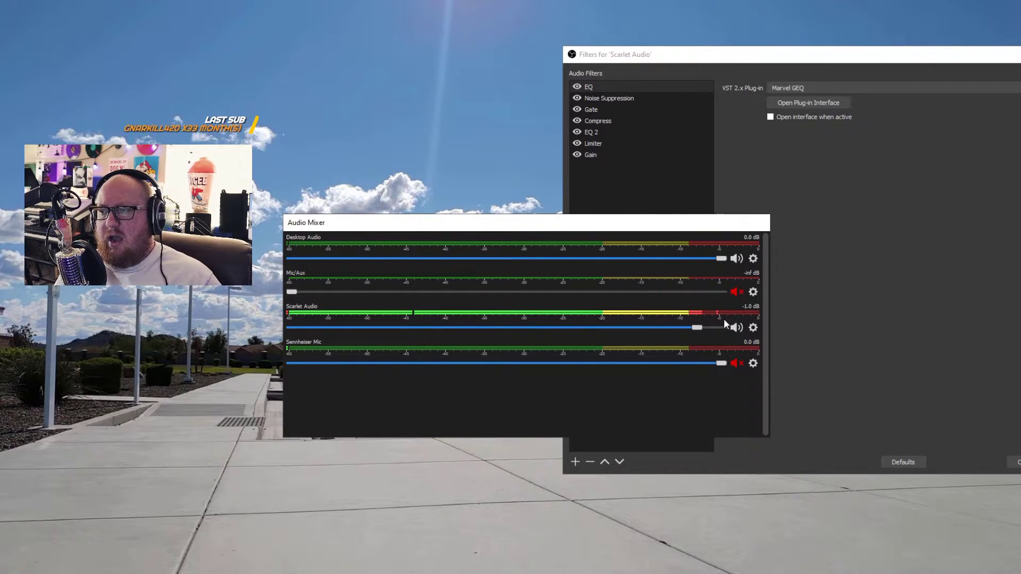
left_click(753, 326)
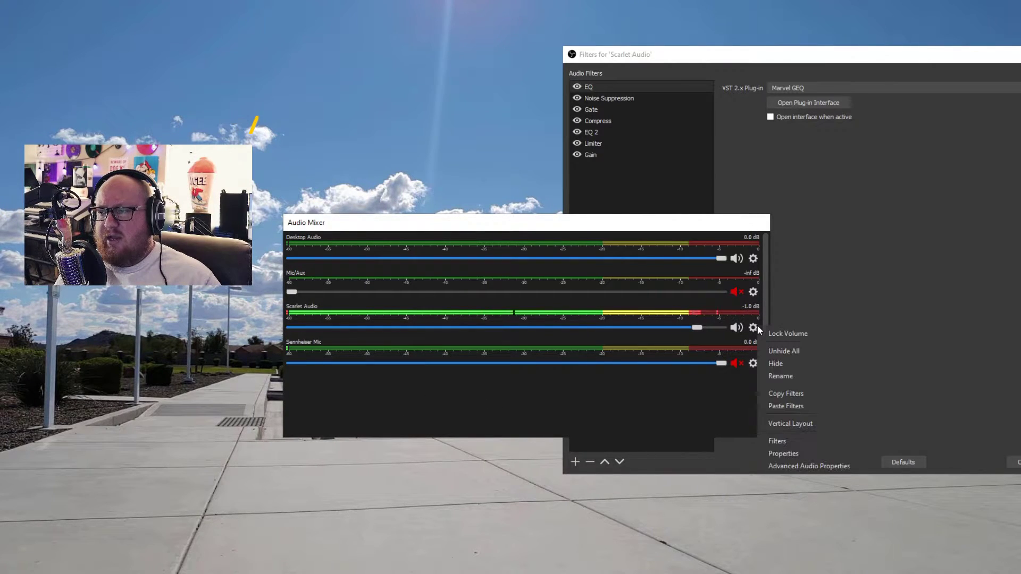
left_click(801, 423)
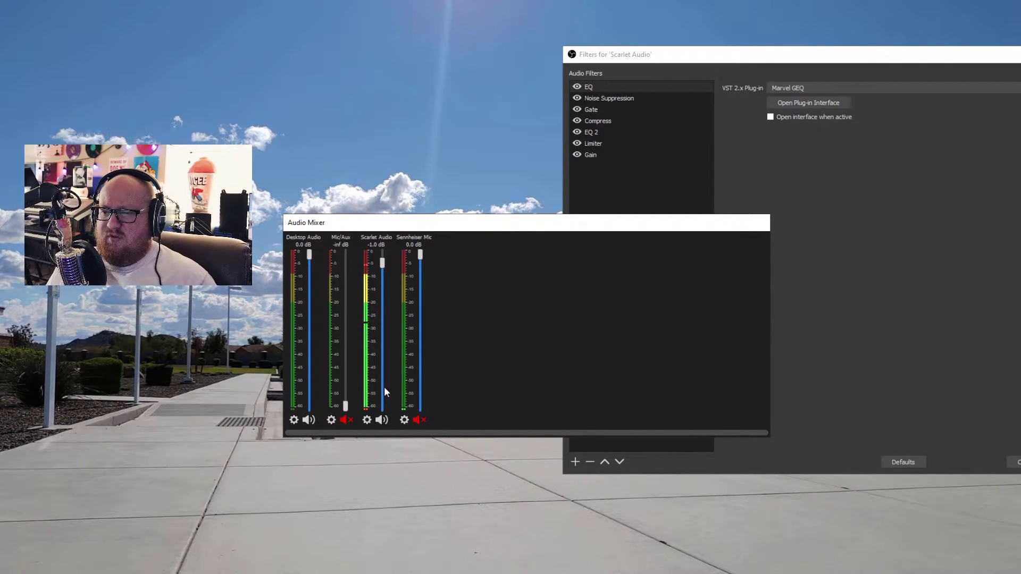
Reopen the Scarlet Audio source's filters and place the window beside the mixer's level meters.
right_click(380, 419)
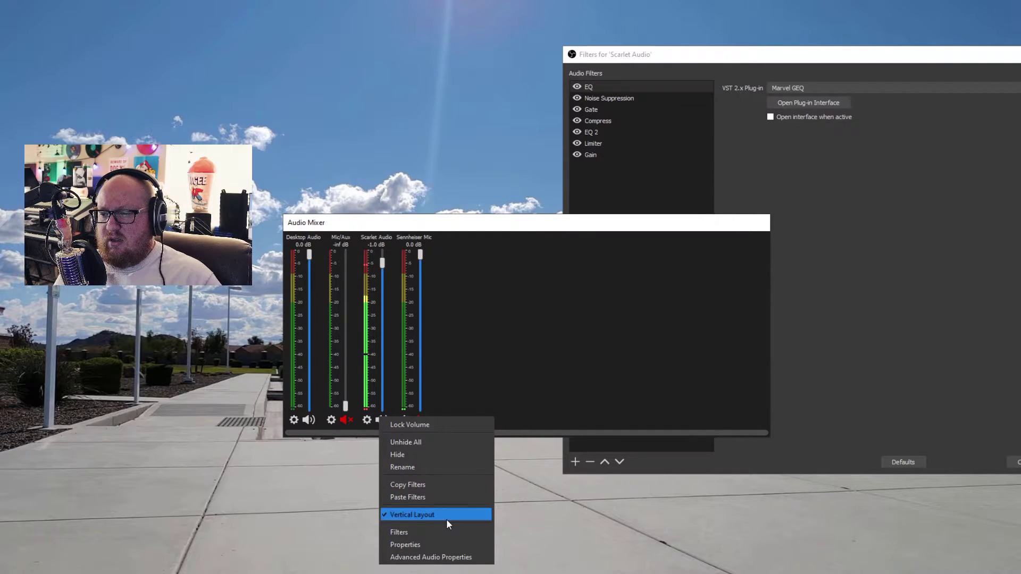
left_click(451, 533)
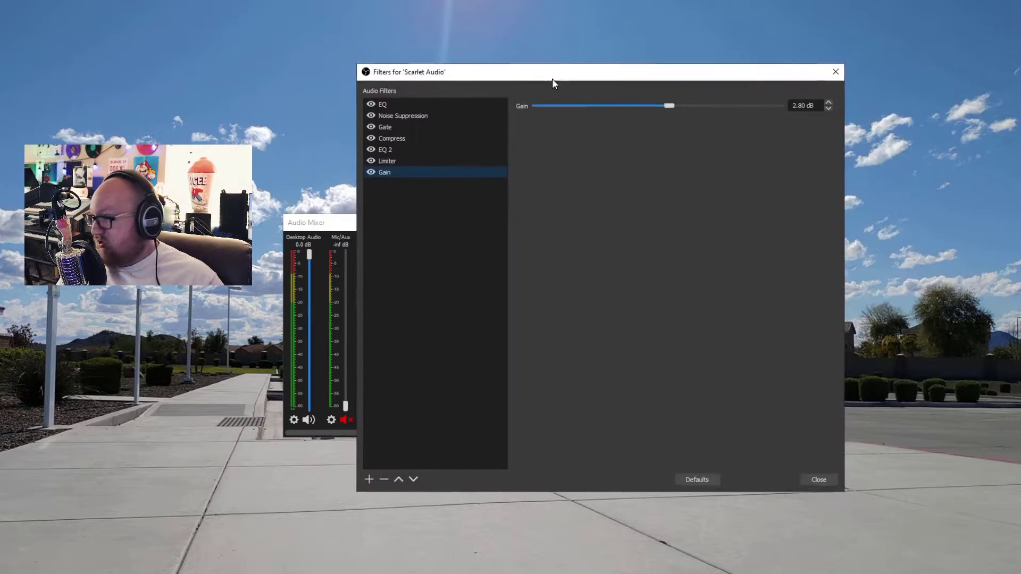
left_click_drag(554, 81, 693, 69)
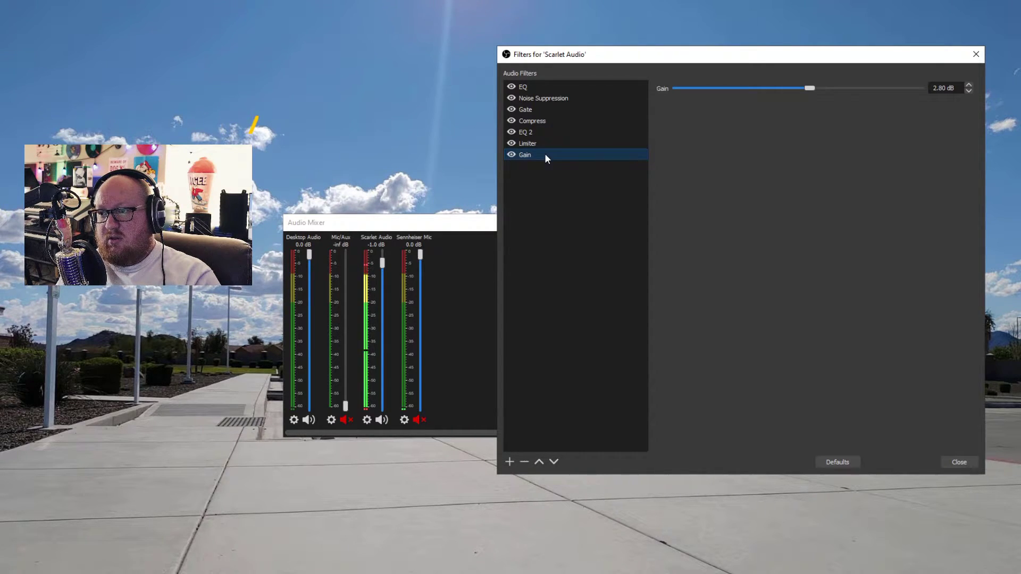
Move the Gain filter above the Limiter and back below it, and view the filter types available to add.
left_click(538, 462)
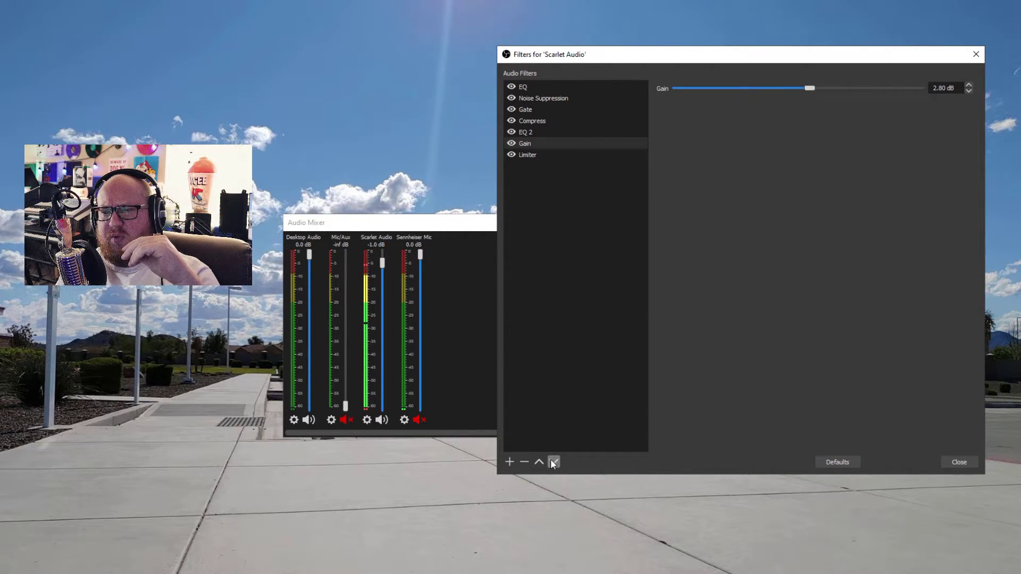
left_click(554, 462)
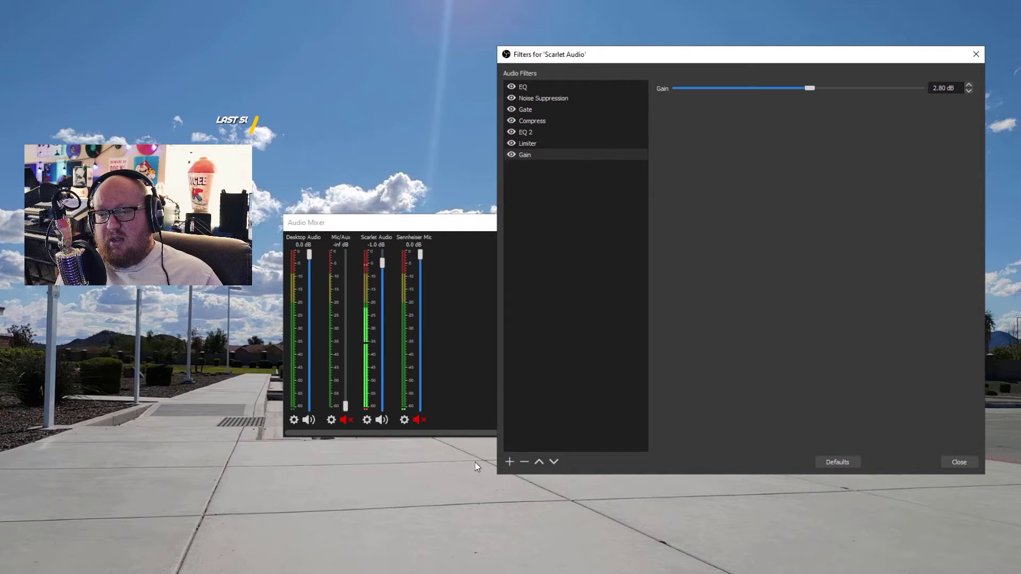
left_click(509, 462)
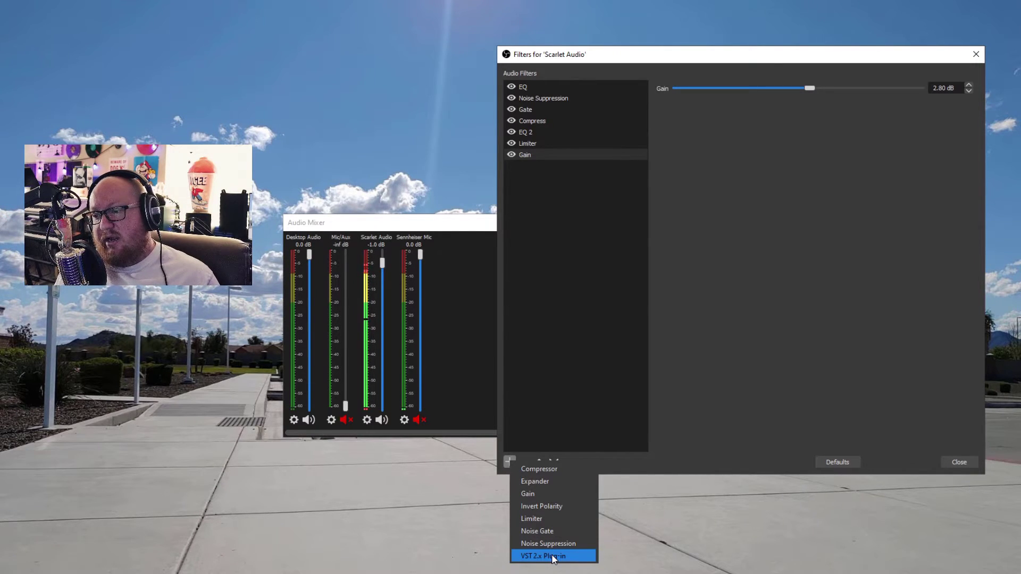
left_click(544, 345)
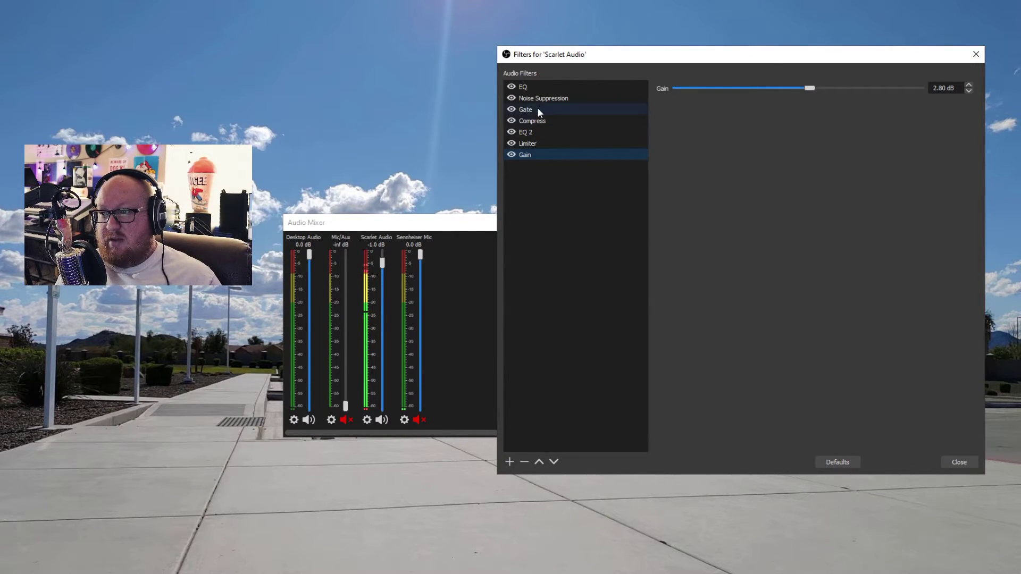
Open the Scarlet Audio source's properties and confirm Focusrite USB (Focusrite USB Audio) as its device.
right_click(381, 420)
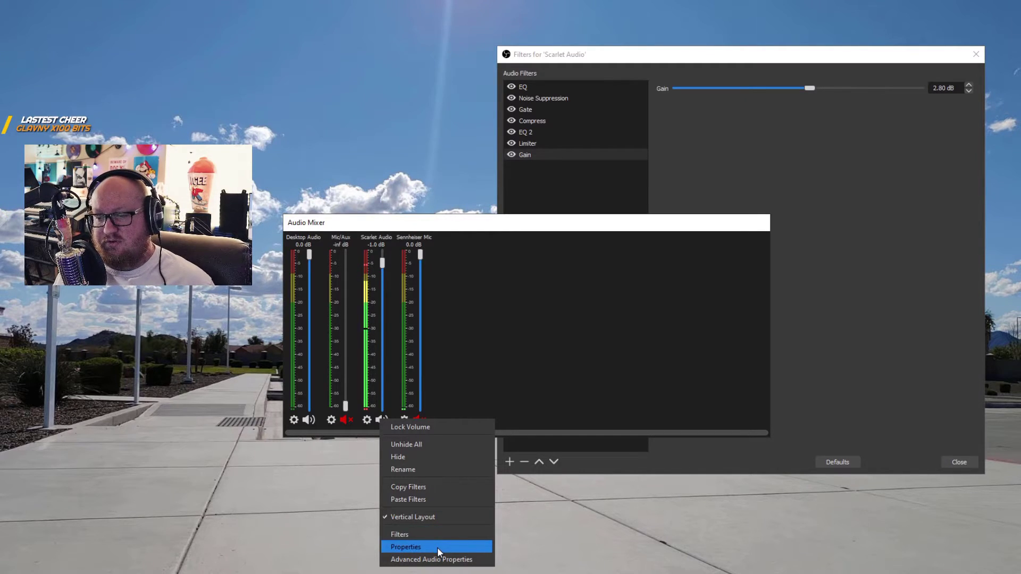
left_click(437, 547)
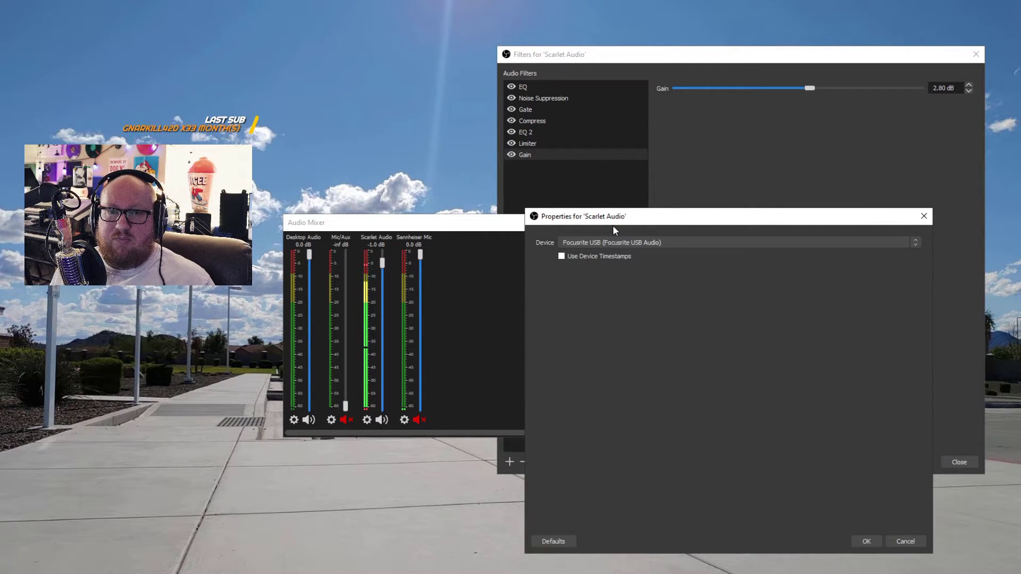
left_click(697, 242)
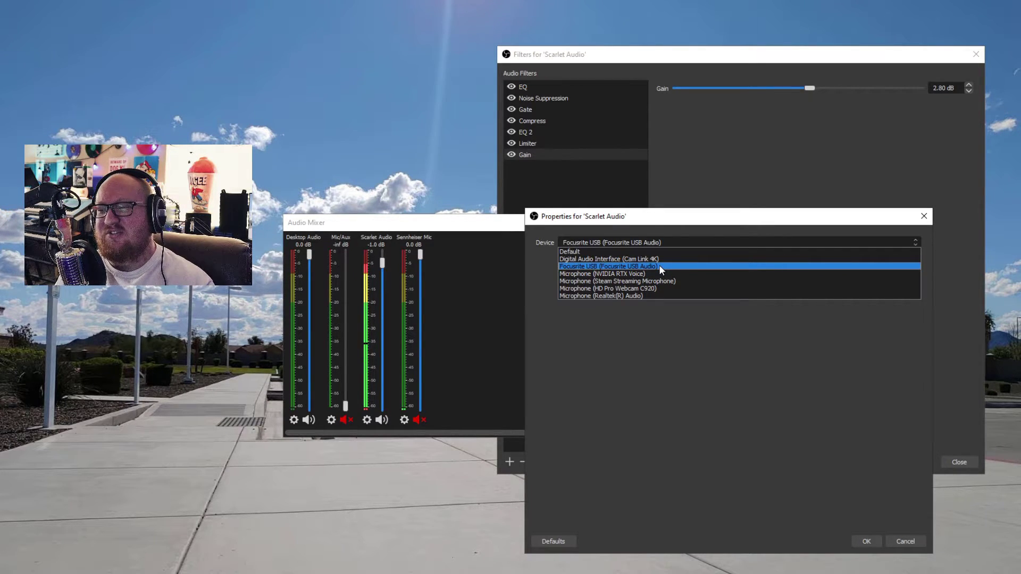
left_click(657, 266)
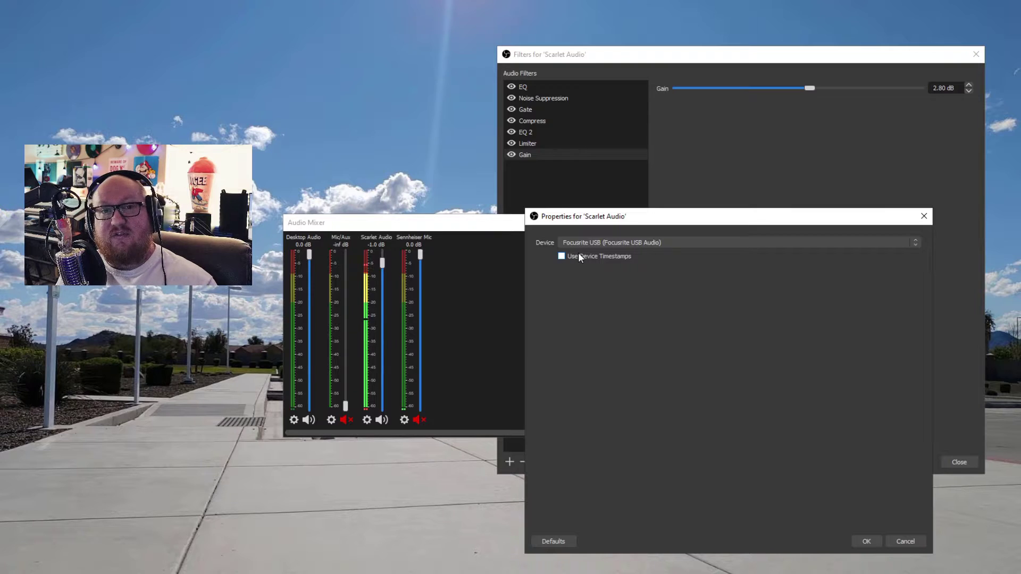
left_click(862, 538)
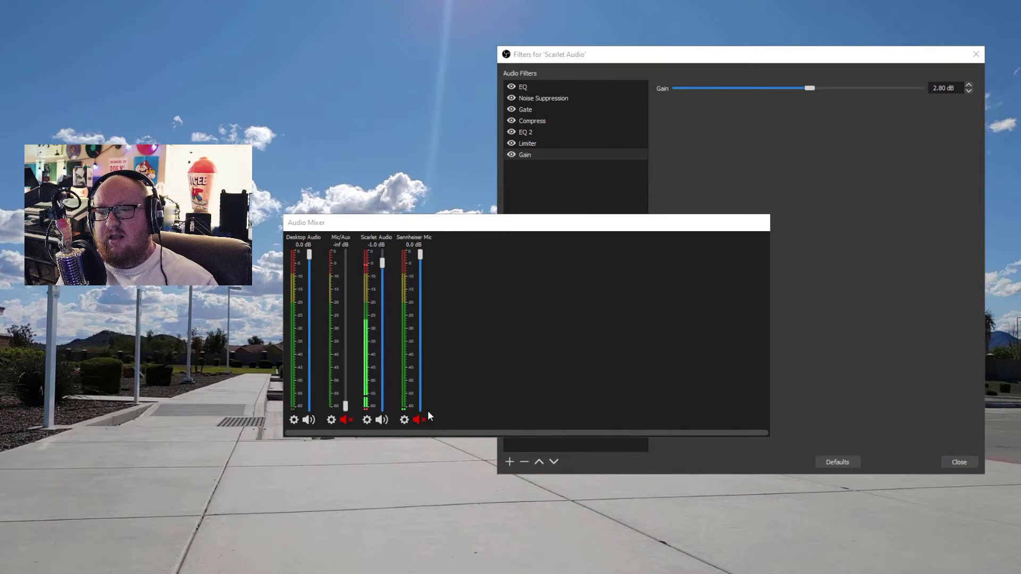
Open the Advanced Audio Properties and reposition and narrow the window so the mixer's level meters stay uncovered.
right_click(385, 418)
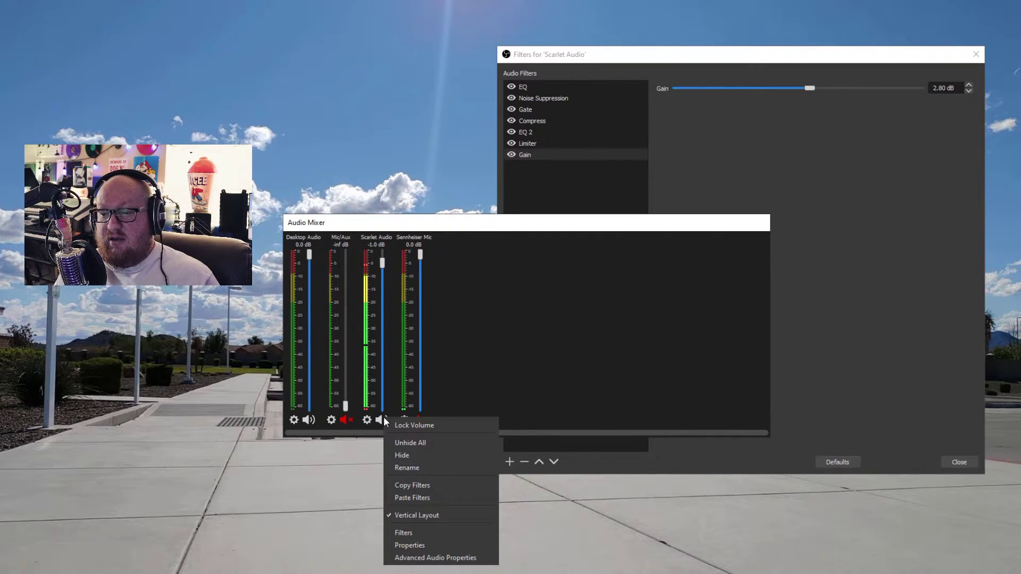
left_click(437, 556)
left_click_drag(479, 207, 505, 345)
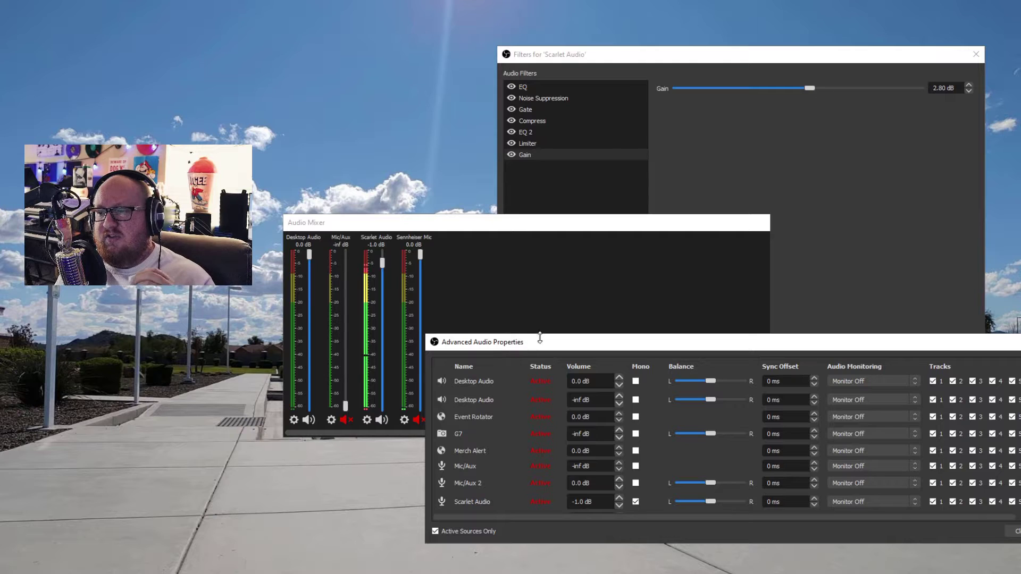
left_click_drag(425, 365, 452, 365)
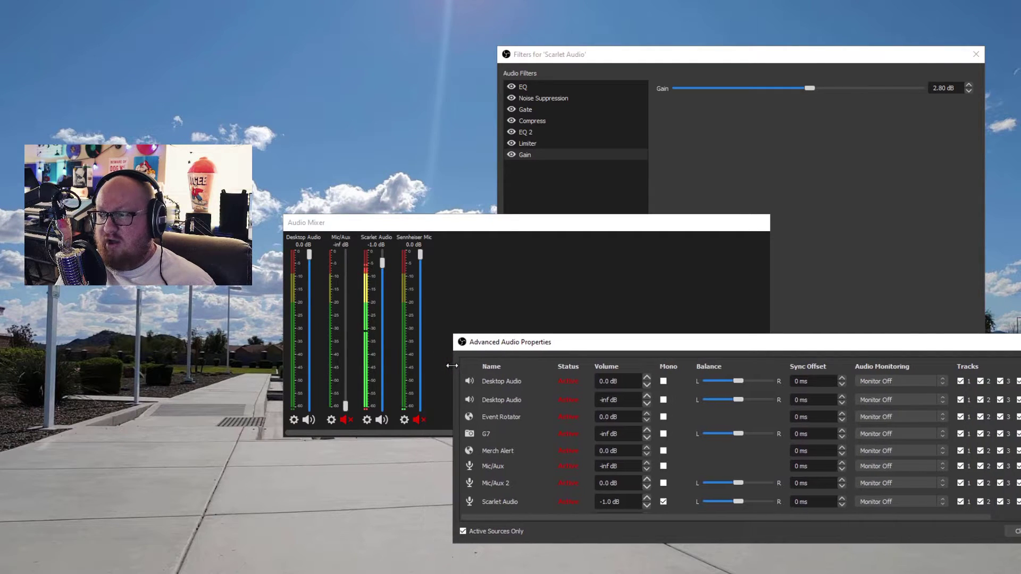
left_click_drag(536, 342, 519, 326)
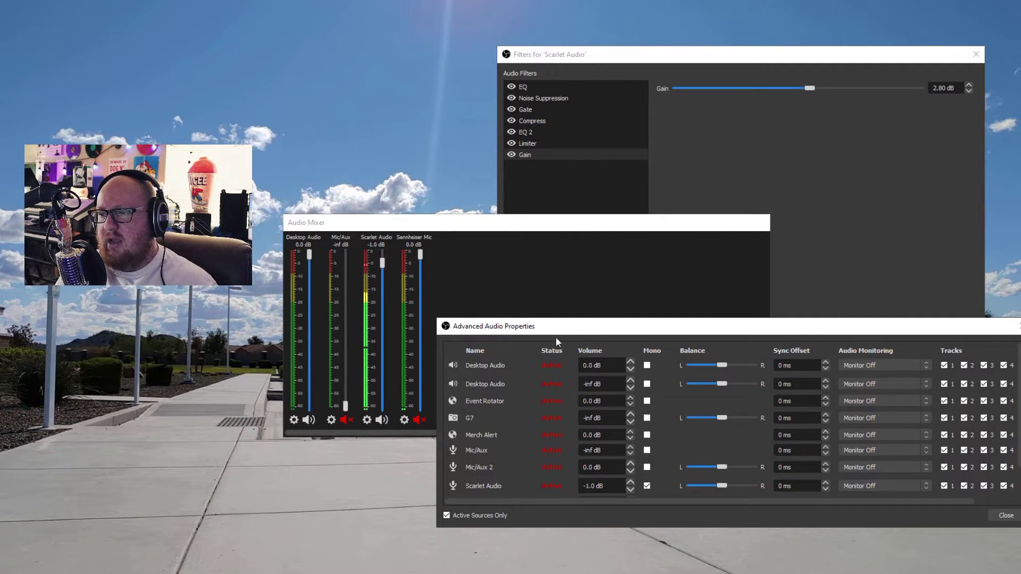
left_click_drag(505, 328, 508, 309)
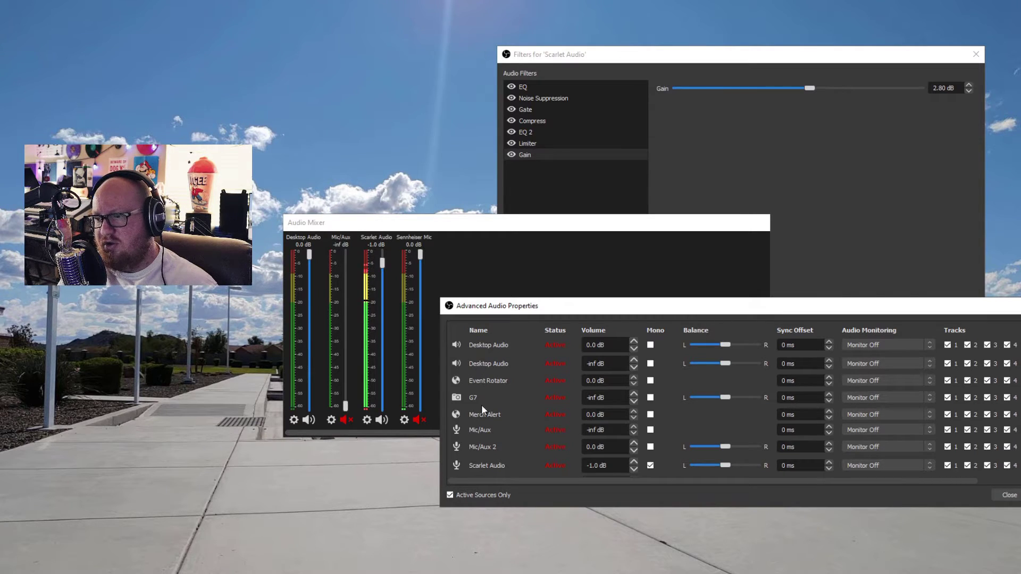
Look through the sources listed in the Advanced Audio Properties and move the window slightly higher.
scroll(489, 462, "down", 1)
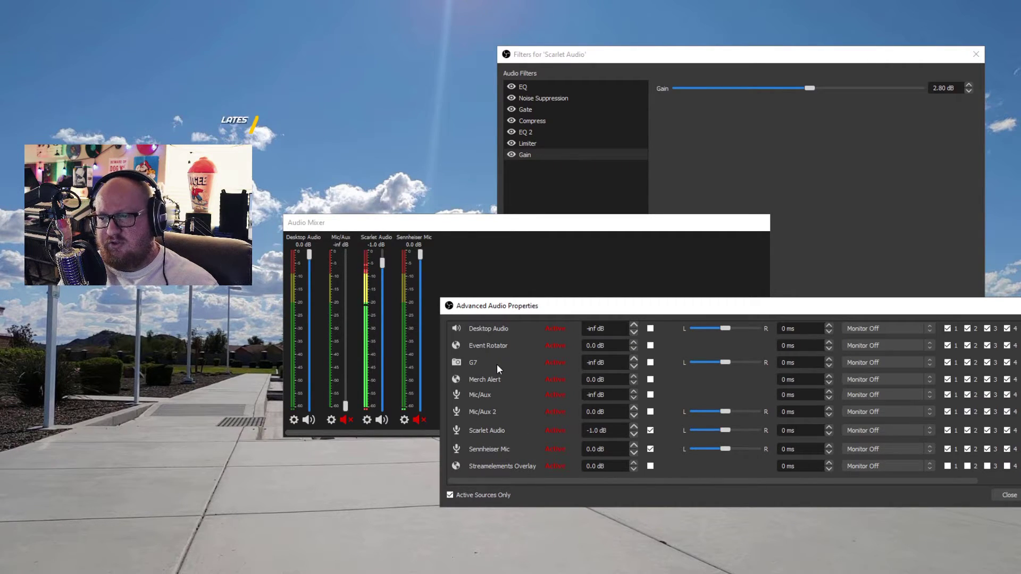
scroll(497, 364, "up", 2)
scroll(489, 361, "up", 1)
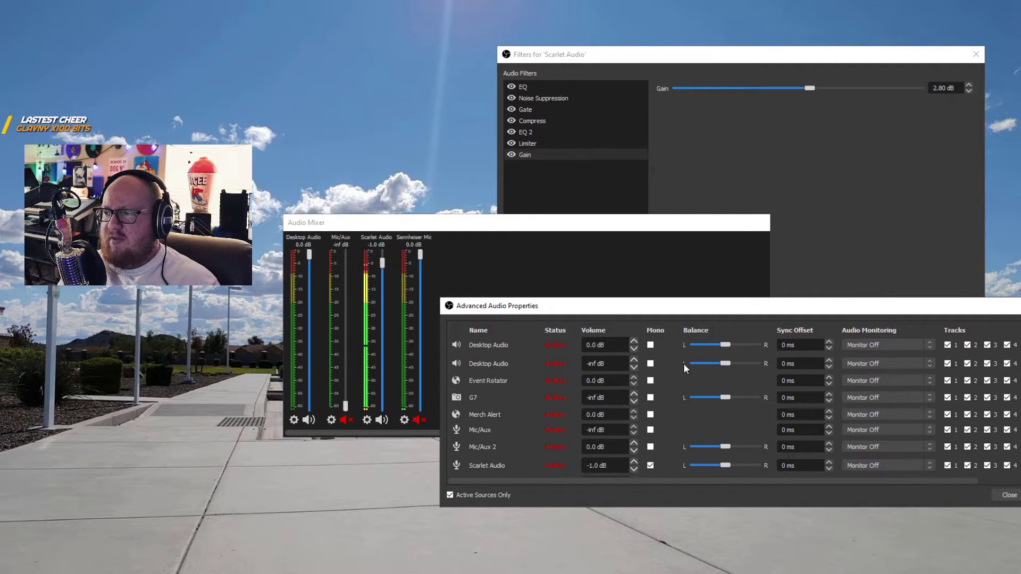
left_click_drag(773, 311, 771, 297)
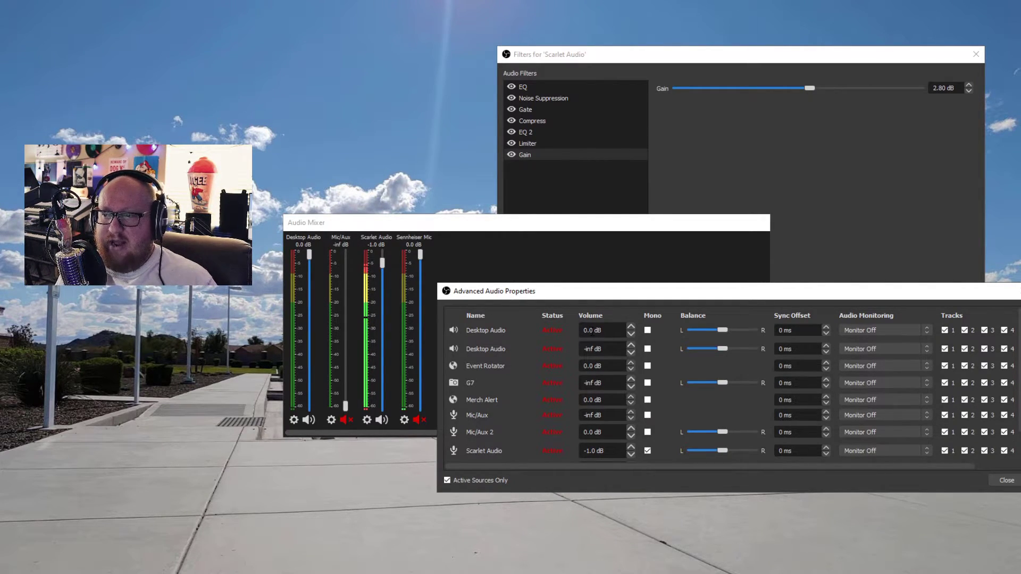
Nudge the first Desktop Audio source's volume down and back to 0.0 dB, and toggle its Mono option on and off.
left_click(631, 327)
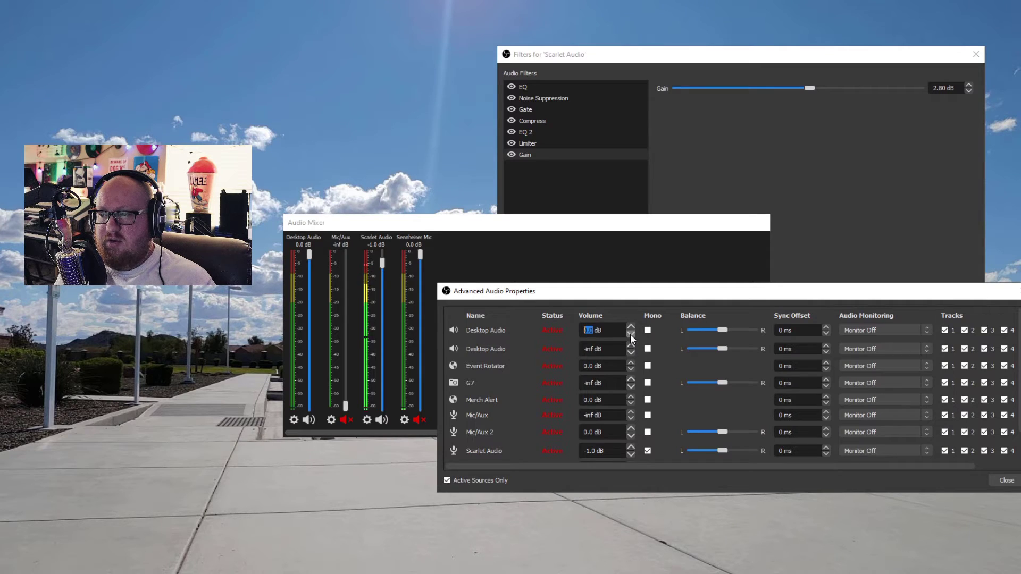
left_click(630, 334)
left_click(631, 326)
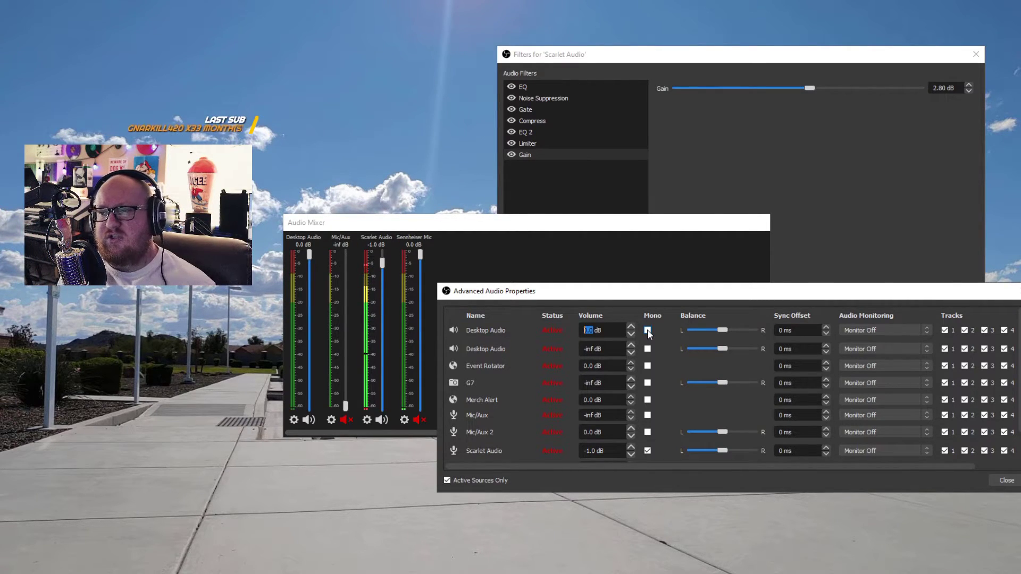
left_click(648, 330)
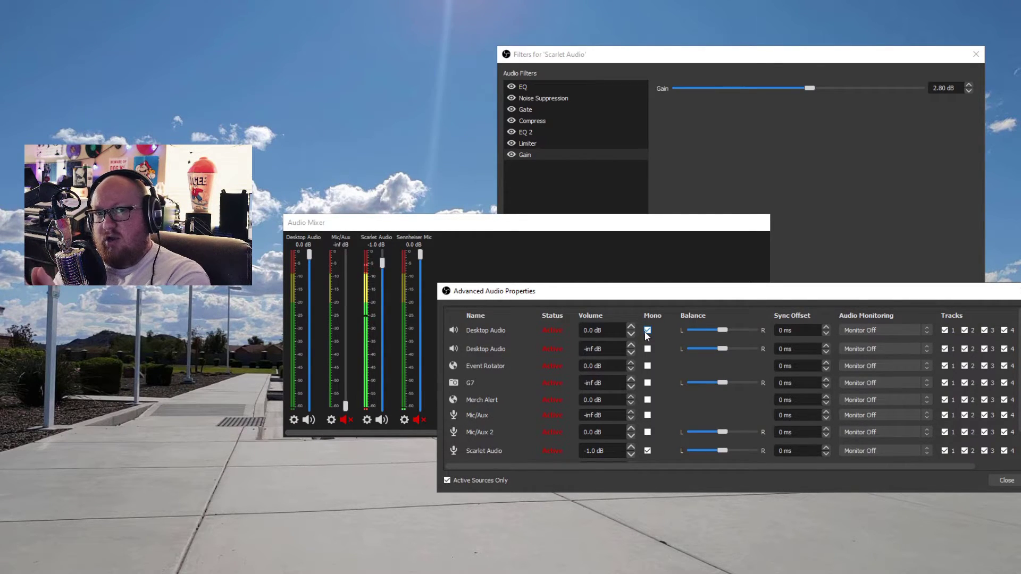
left_click(646, 333)
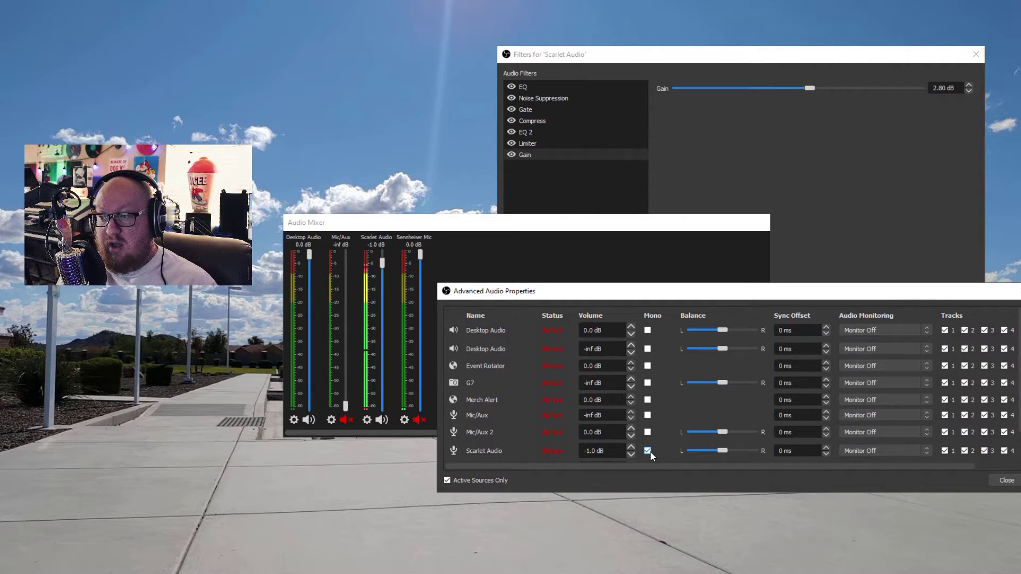
Try changing the sync offsets of Merch Alert and Mic/Aux, and return both to 0 ms.
scroll(540, 436, "down", 1)
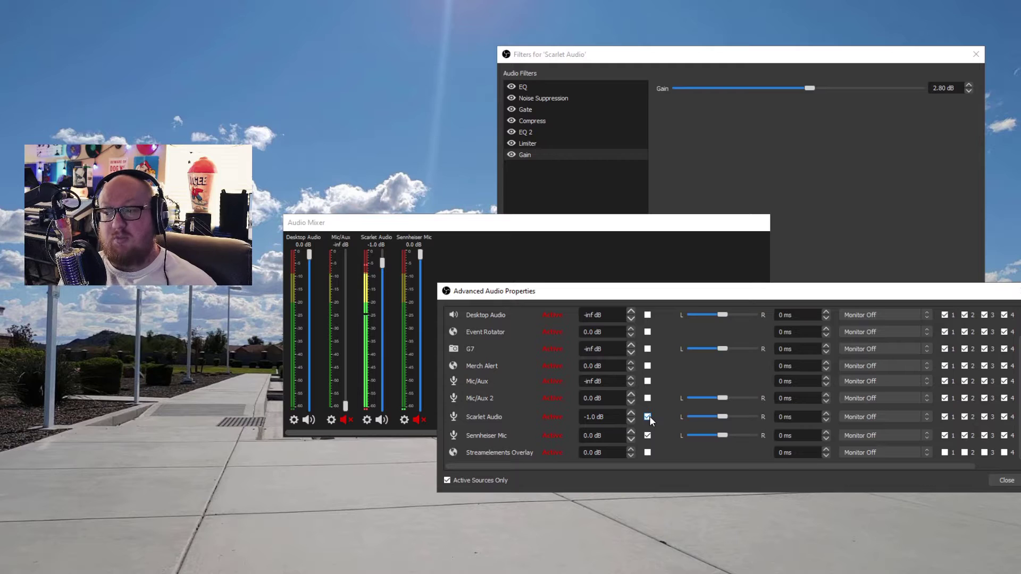
scroll(659, 426, "up", 2)
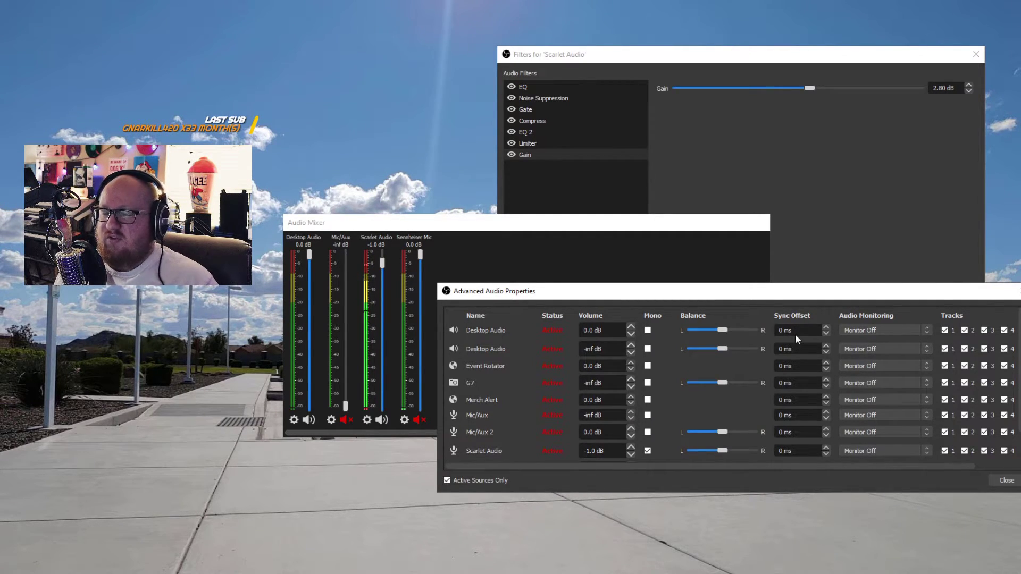
scroll(746, 414, "down", 2)
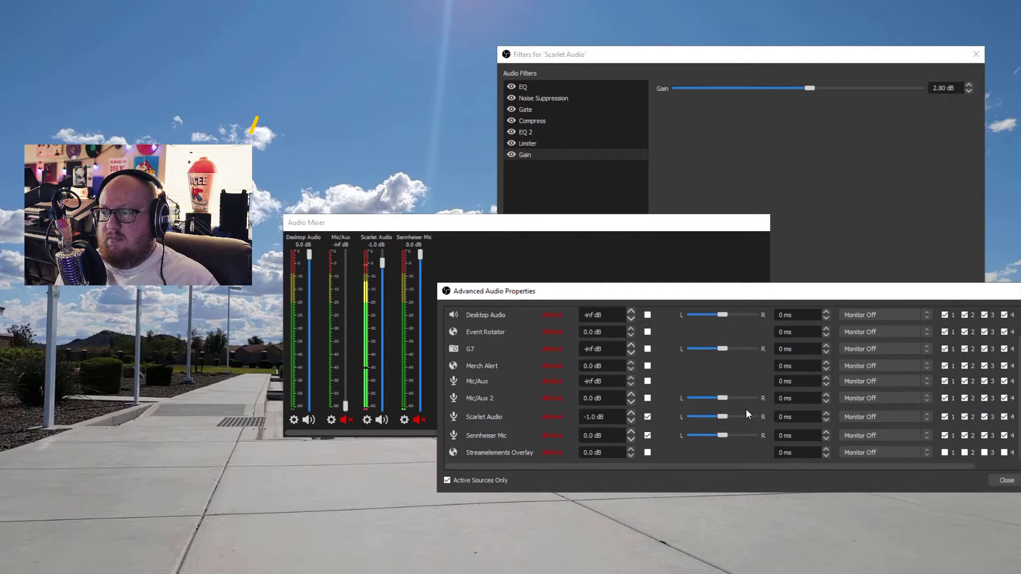
scroll(747, 416, "up", 2)
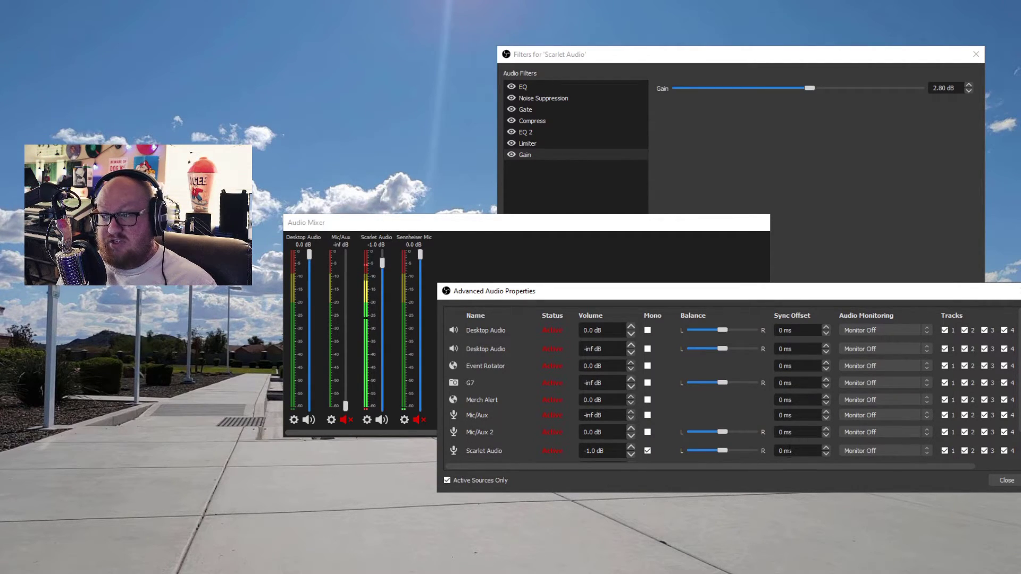
double_click(789, 398)
scroll(791, 417, "up", 1)
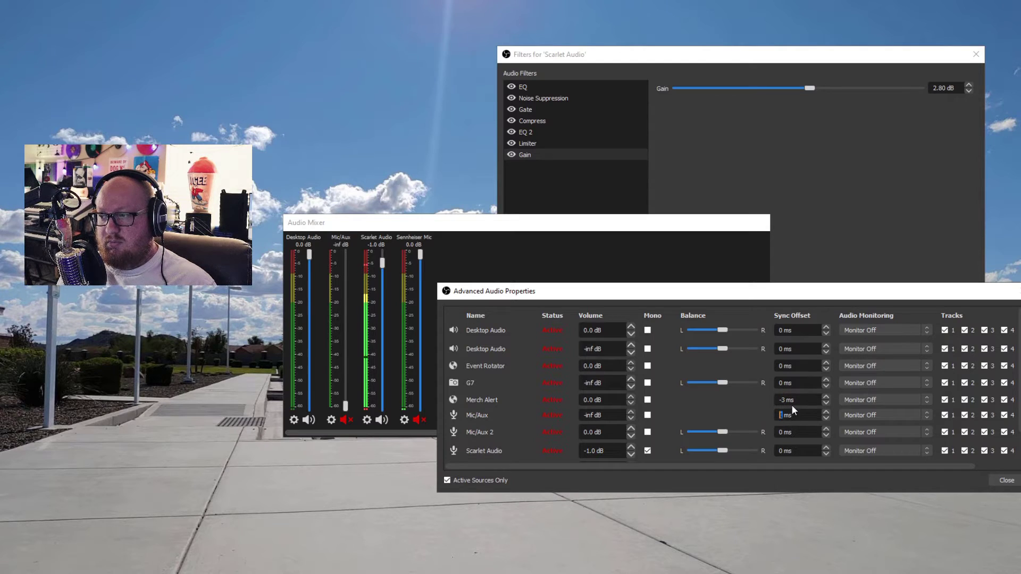
left_click(825, 398)
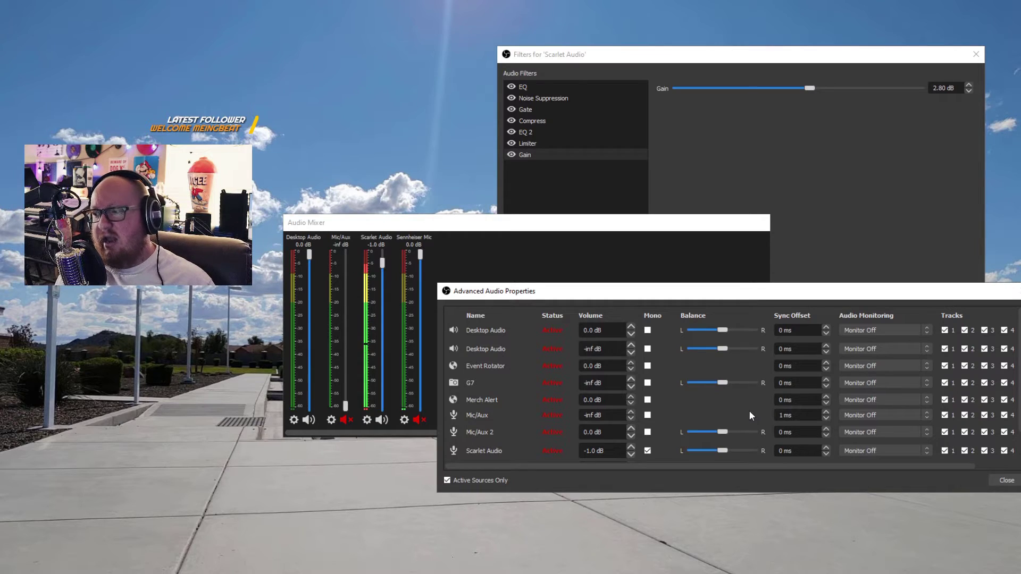
left_click(824, 410)
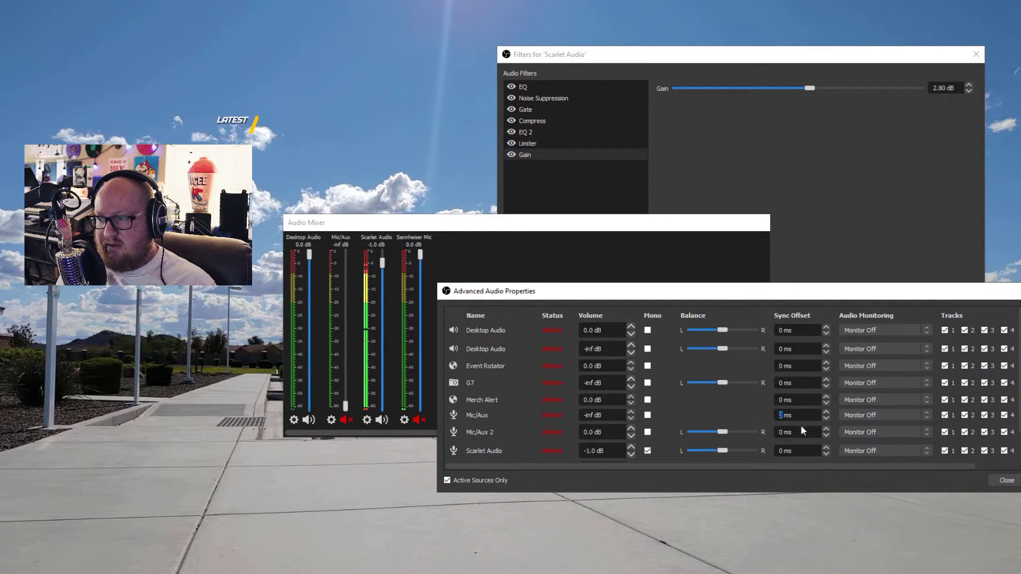
left_click(824, 417)
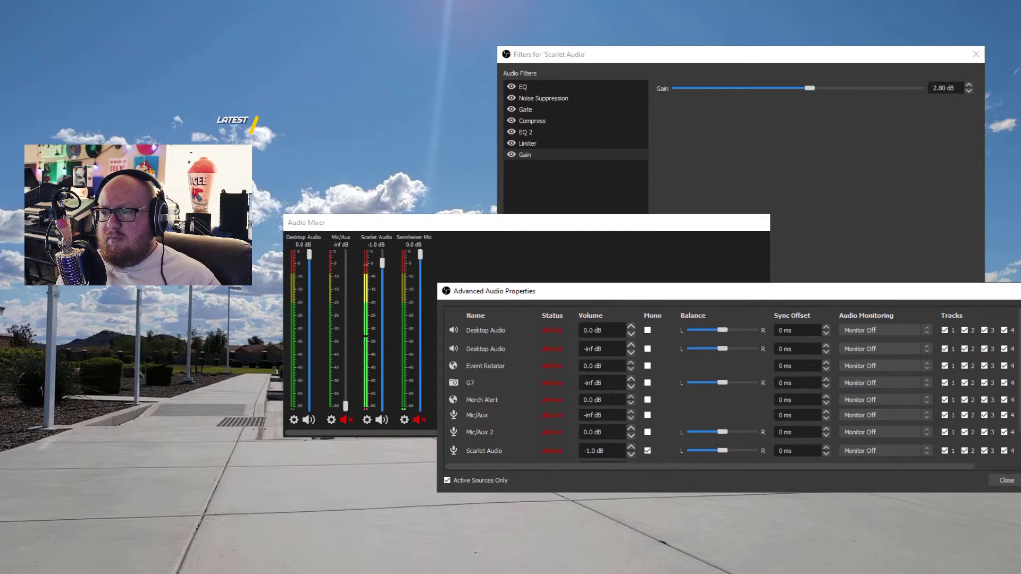
Switch the Scarlet Audio source's audio monitoring to Monitor and Output, and return it to Monitor Off.
scroll(505, 395, "down", 1)
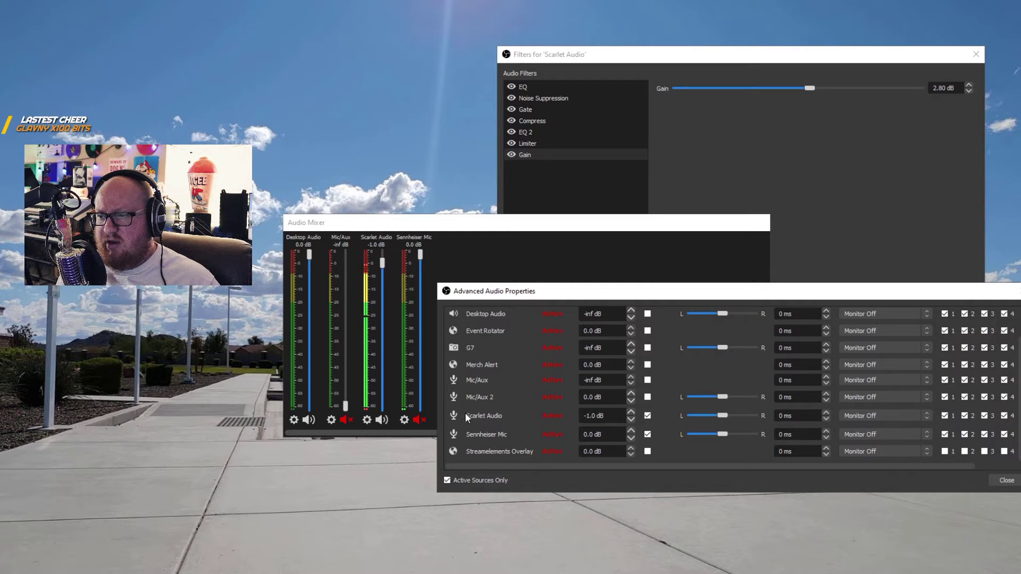
left_click(879, 417)
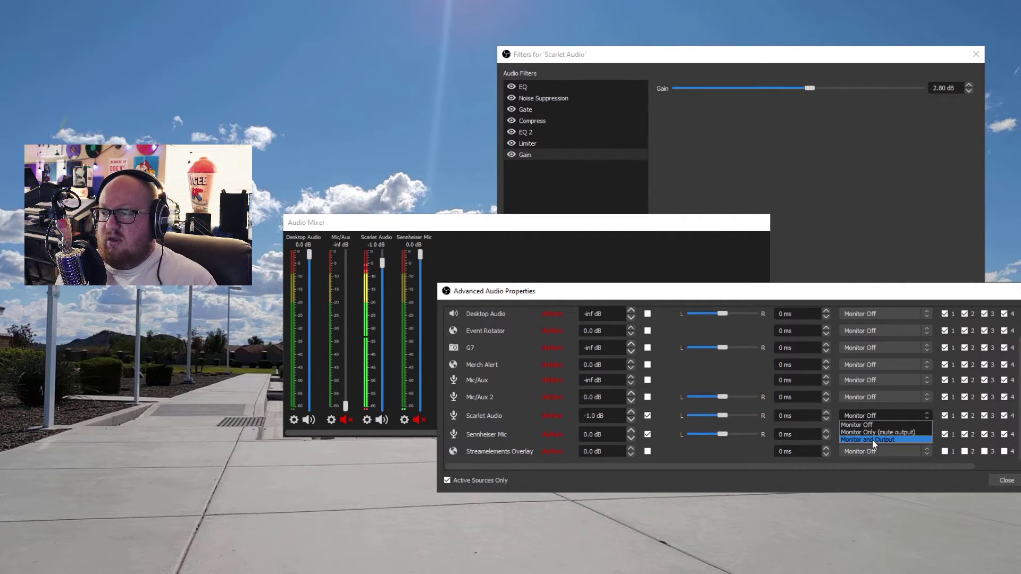
left_click(872, 439)
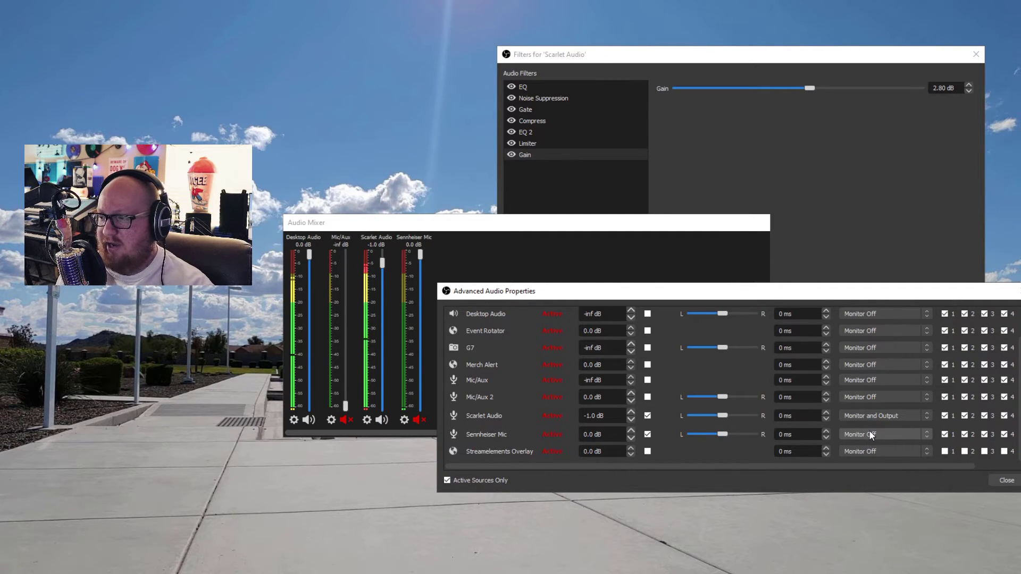
left_click(875, 414)
left_click(878, 423)
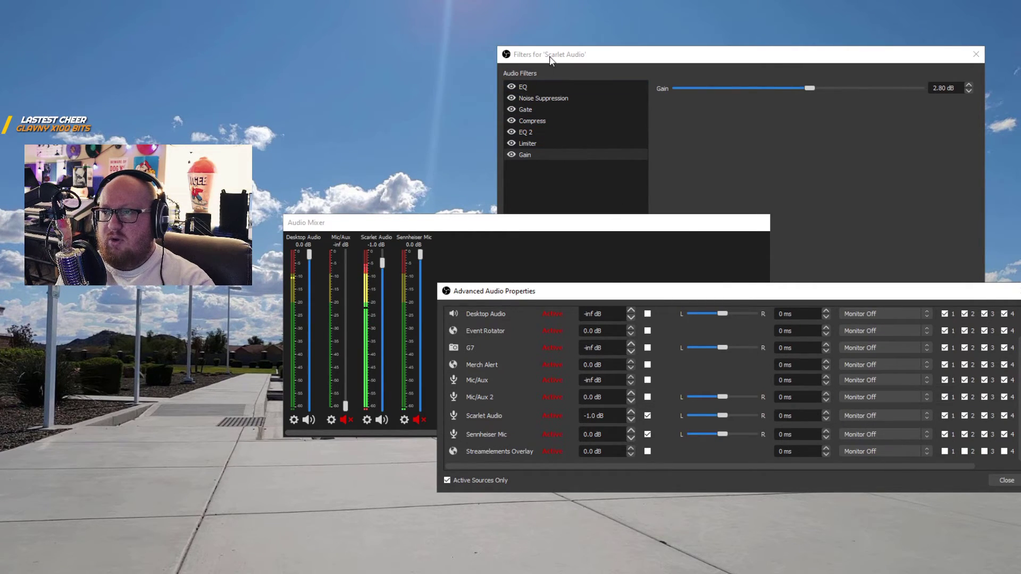
Place the Scarlet Audio filters and Advanced Audio Properties windows side by side, and set Scarlet Audio's monitoring to Monitor and Output.
left_click_drag(553, 58, 87, 31)
left_click_drag(586, 285, 619, 159)
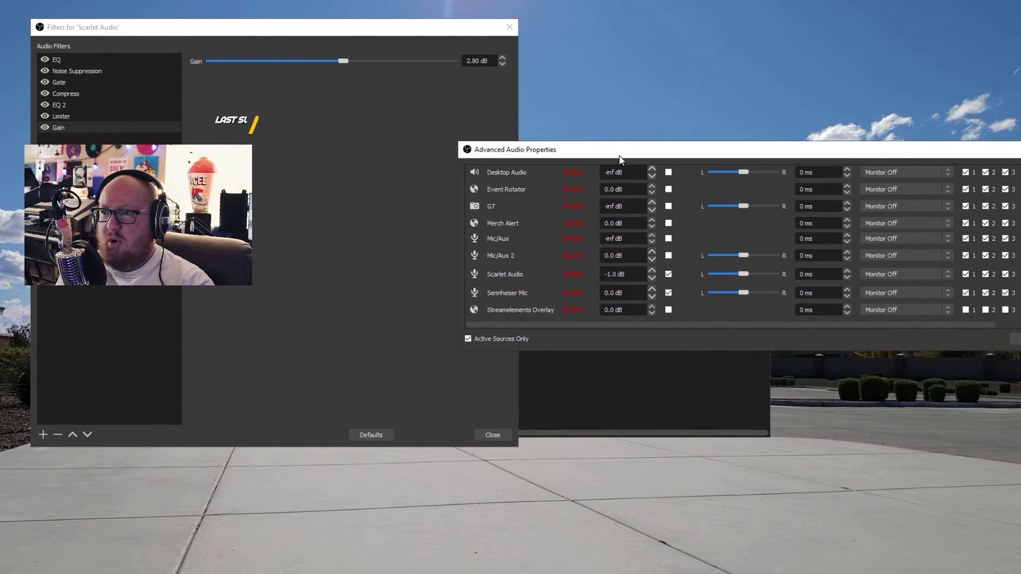
mouse_move(459, 202)
left_mouse_down()
mouse_move(488, 202)
mouse_move(468, 199)
left_mouse_up()
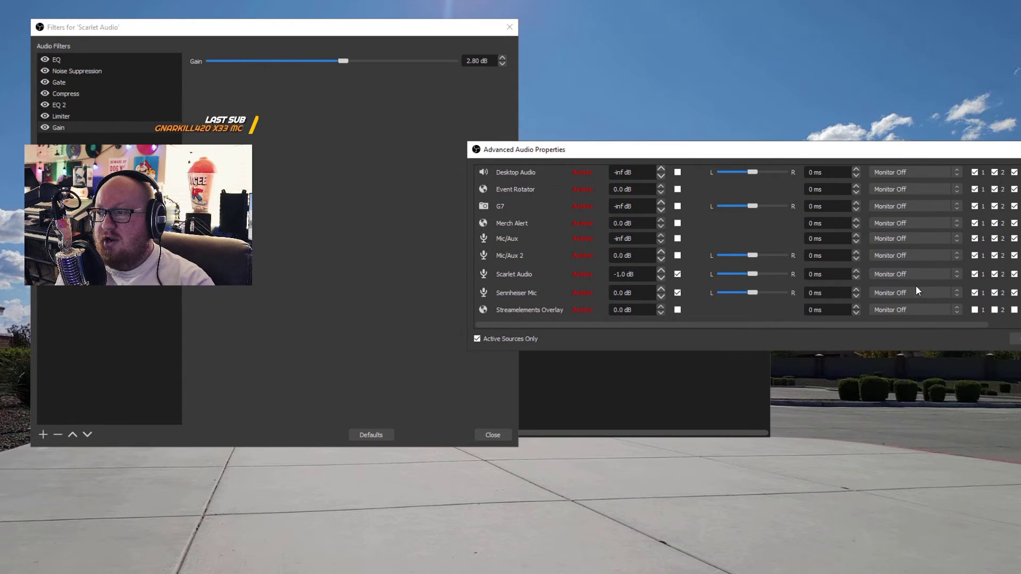
left_click(893, 274)
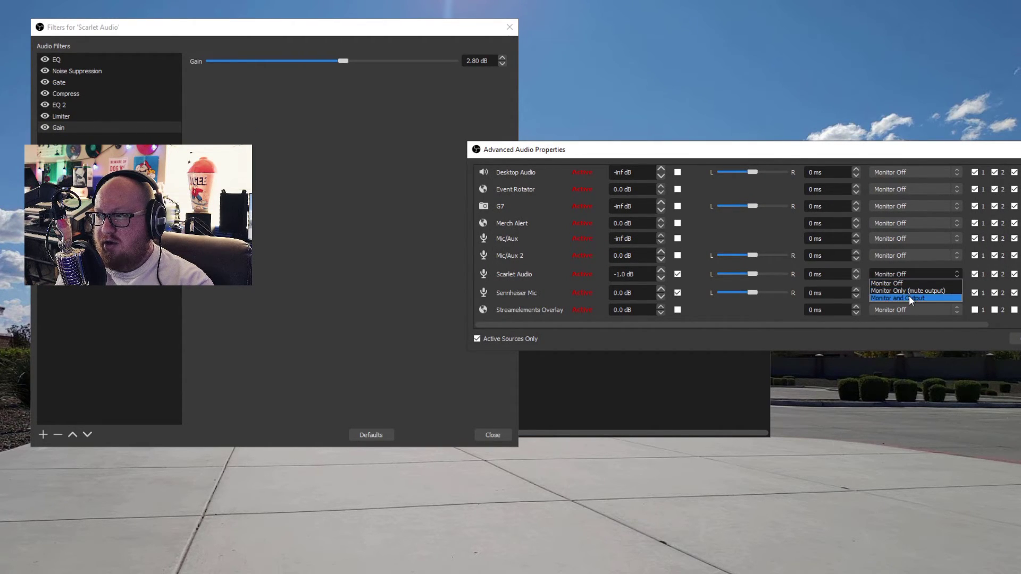
left_click(909, 294)
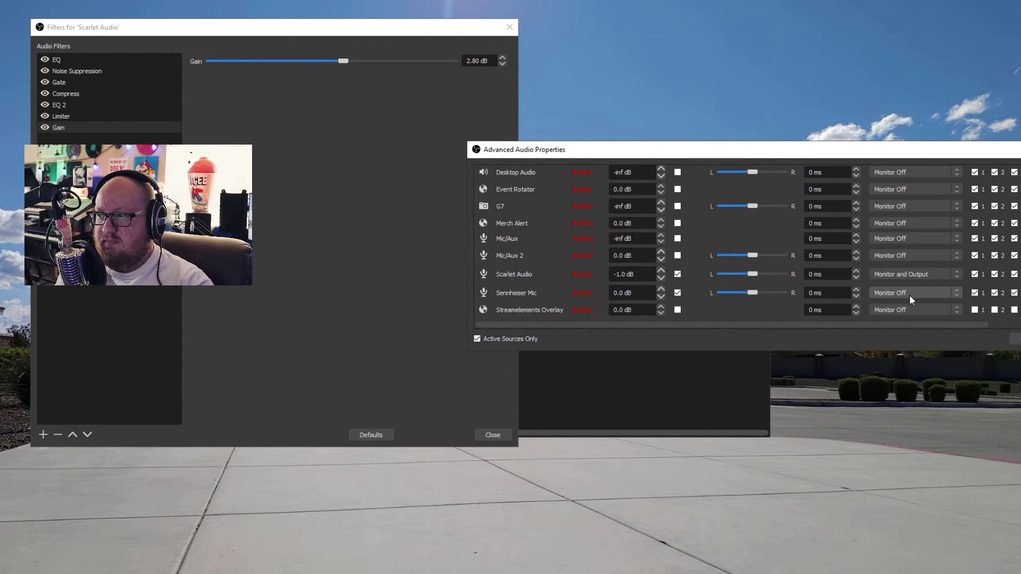
Disable all the Scarlet Audio filters from EQ through Gain, re-enable them, and close the filters window.
left_click(44, 59)
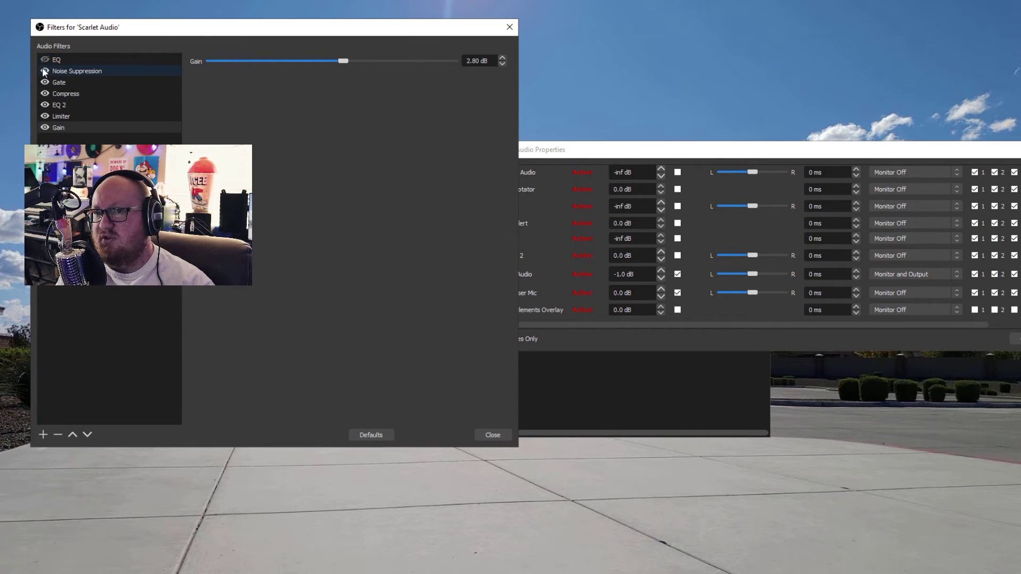
left_click(44, 71)
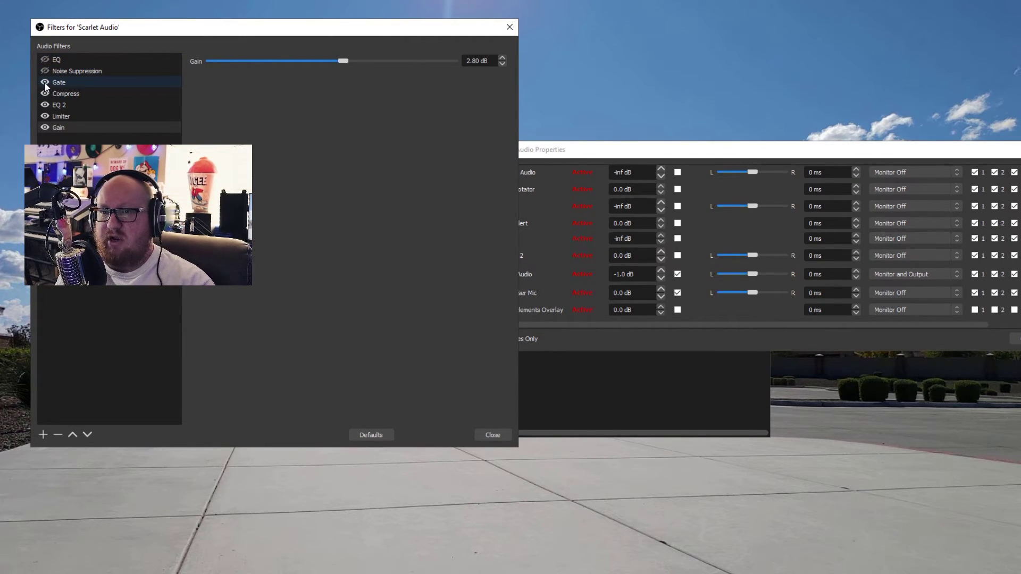
left_click(44, 93)
left_click(45, 105)
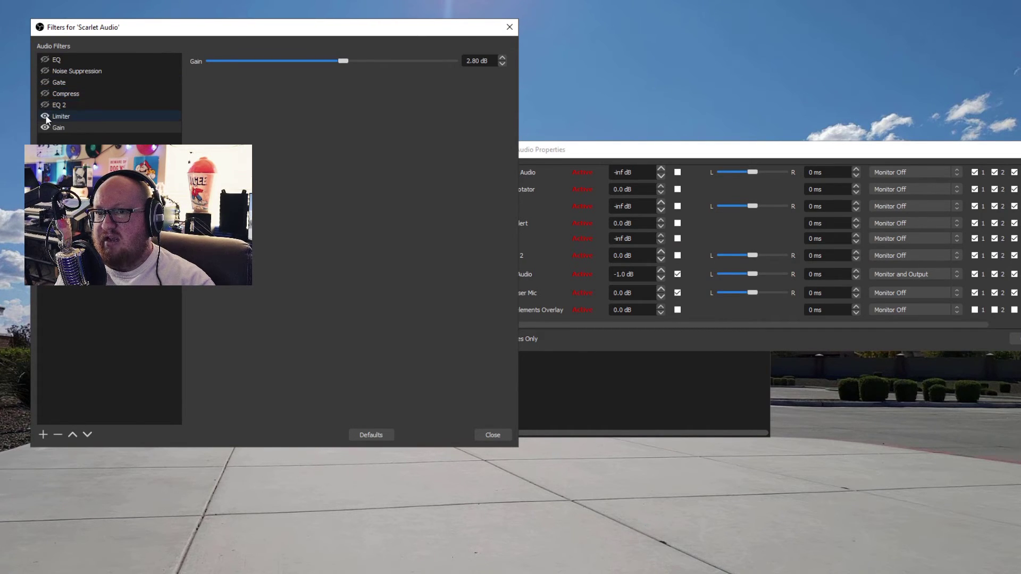
left_click(45, 115)
left_click(44, 127)
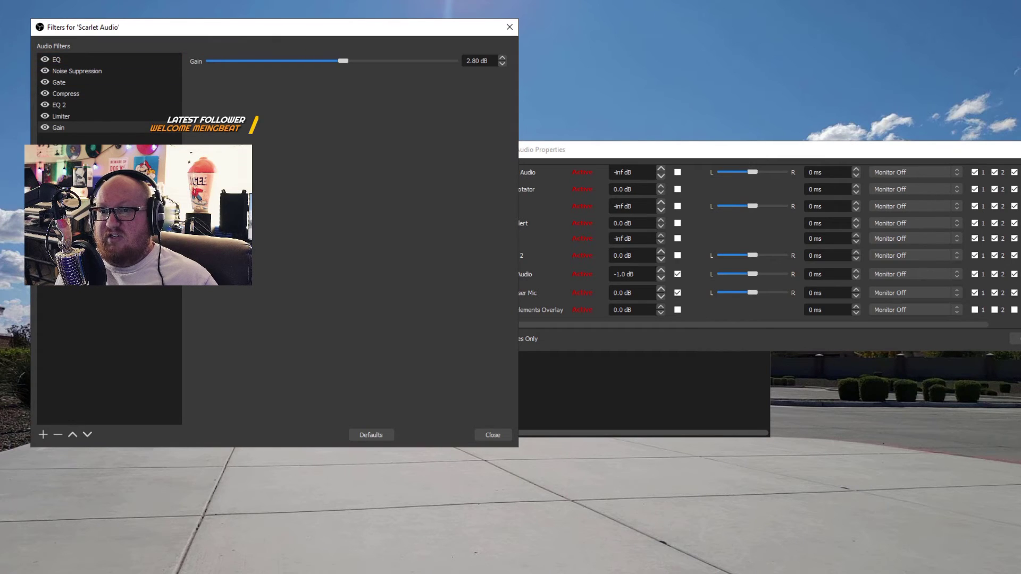
left_click(490, 434)
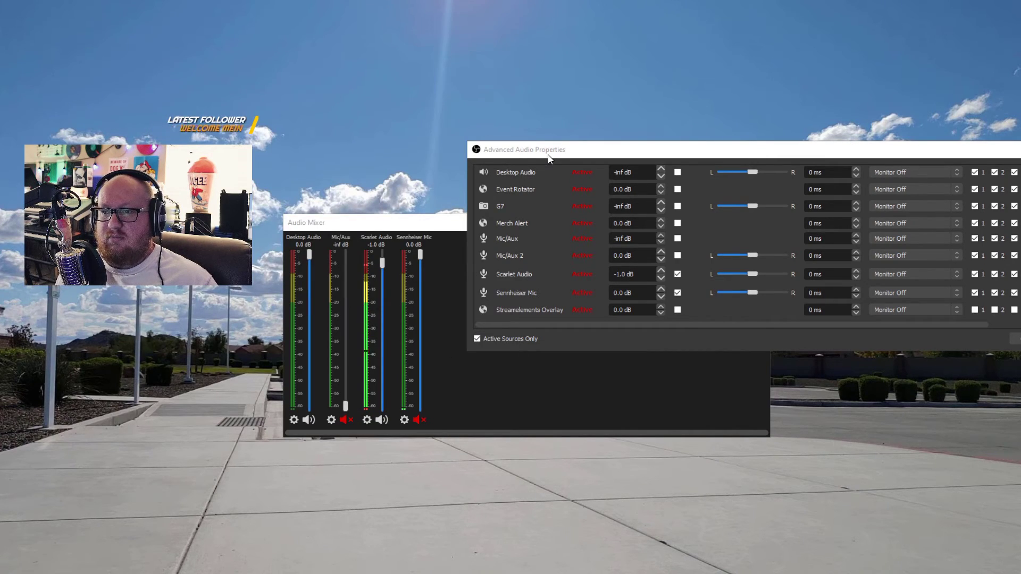